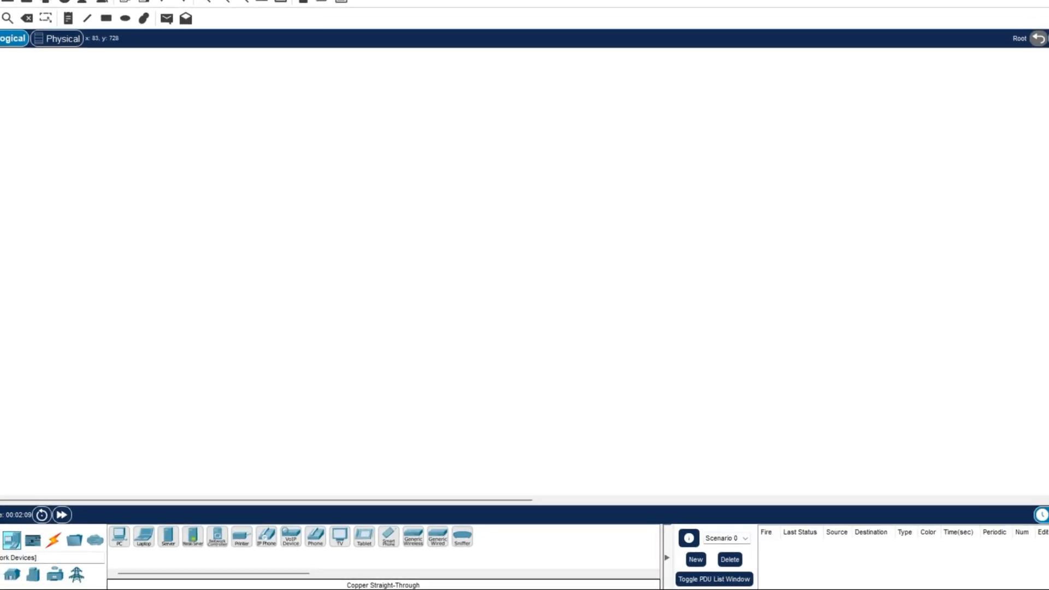
- Place four PC end devices in a row on the empty logical workspace
left_click(0, 540)
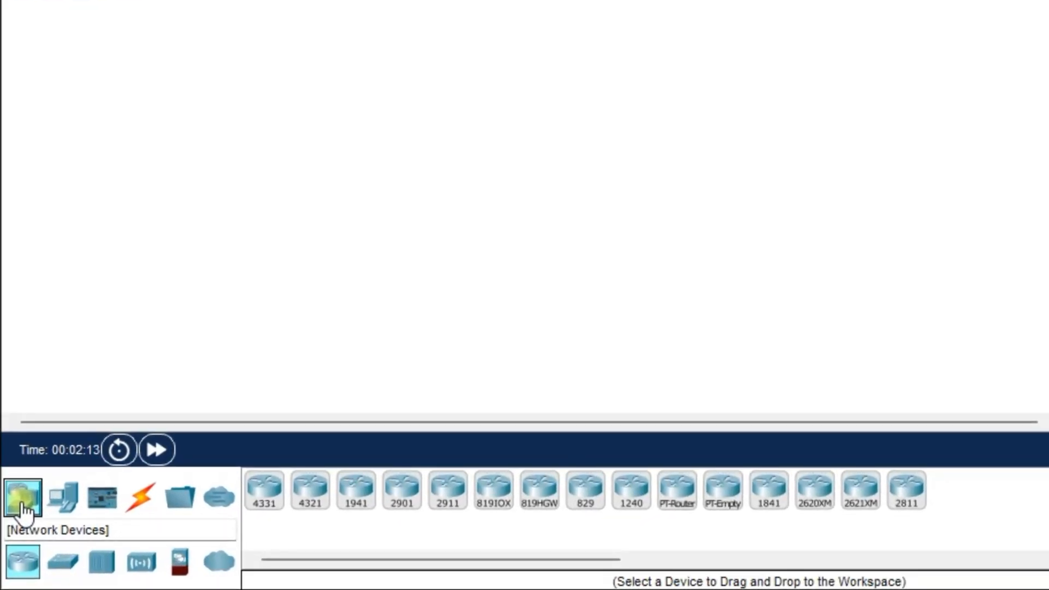
left_click(65, 509)
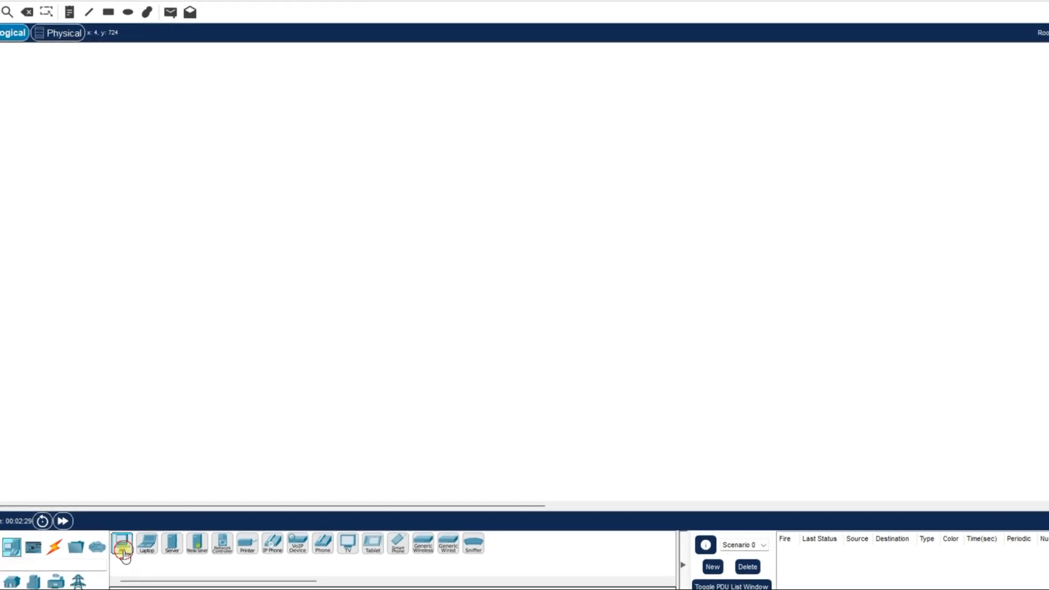
left_click_drag(123, 551, 176, 268)
left_click_drag(116, 539, 108, 378)
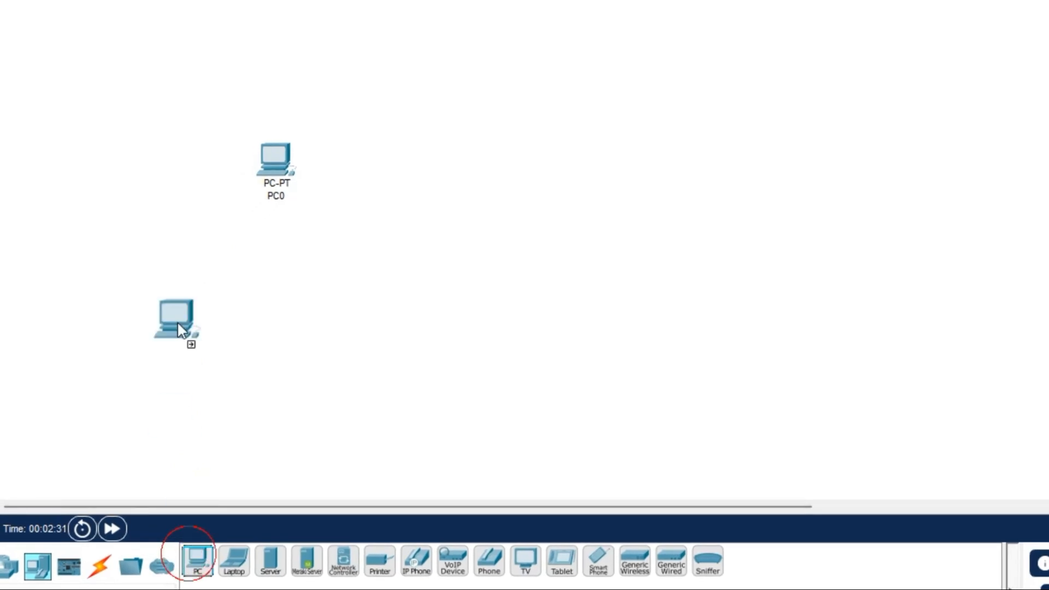
left_click_drag(177, 320, 367, 162)
left_click_drag(196, 574, 472, 165)
left_click_drag(198, 560, 571, 176)
left_click_drag(483, 178, 478, 182)
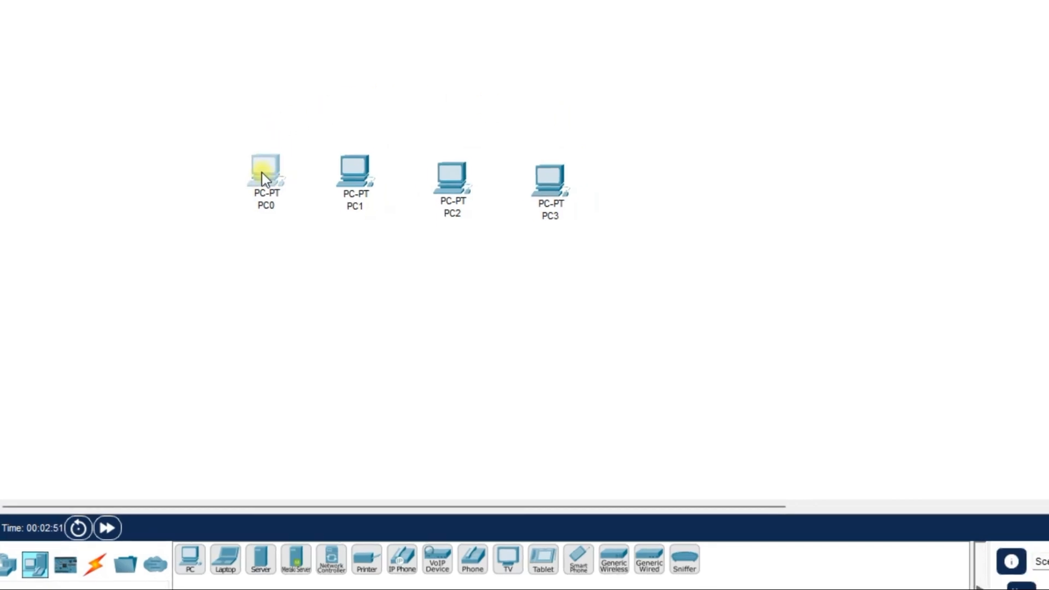
- Set PC0's FastEthernet0 interface to static IPv4 address 192.168.1.10 with subnet mask 255.255.255.0
double_click(261, 172)
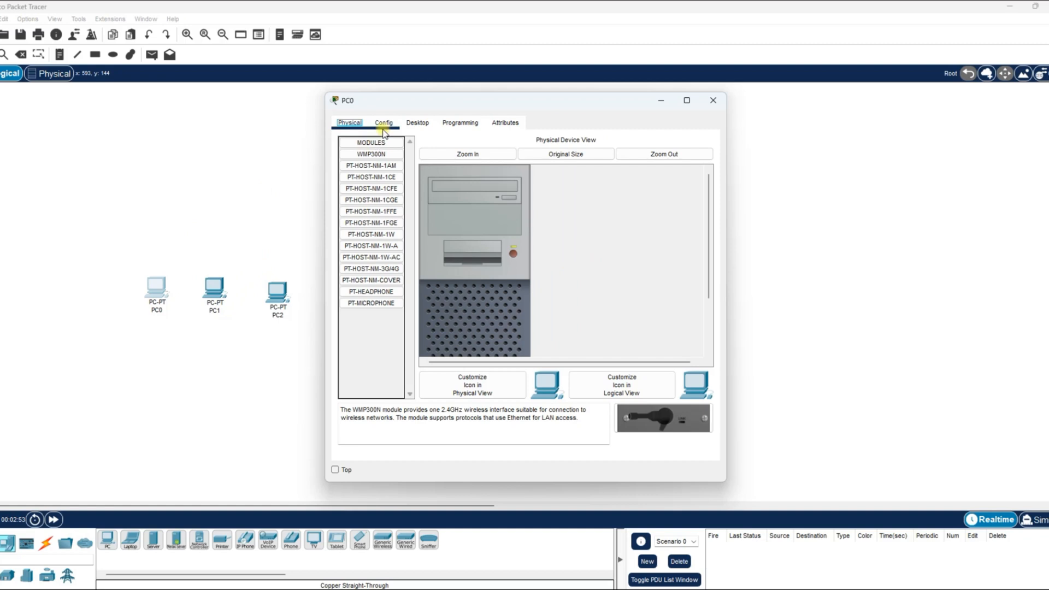
left_click(383, 125)
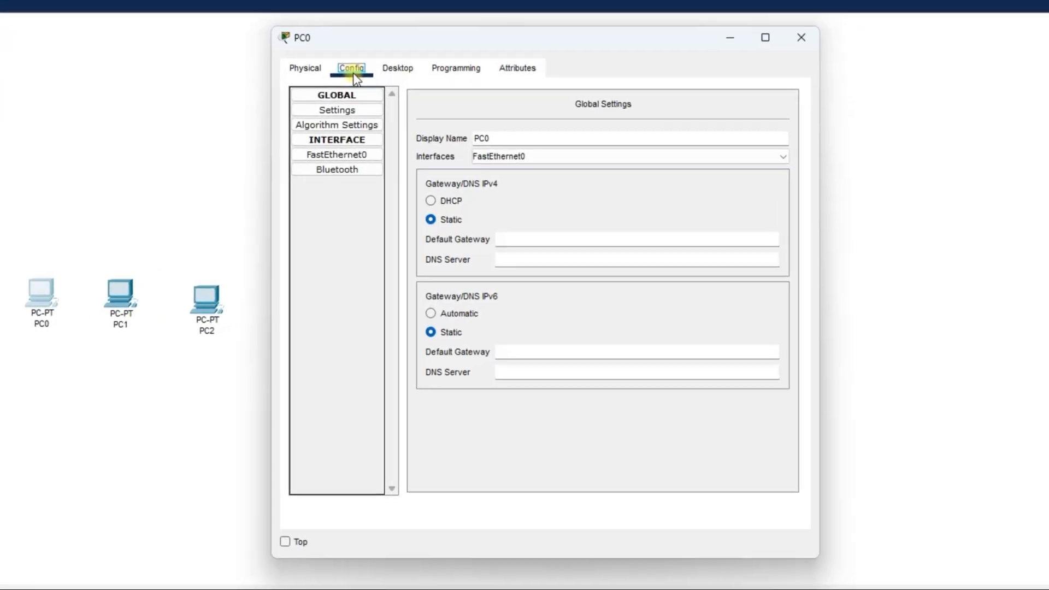
left_click(335, 153)
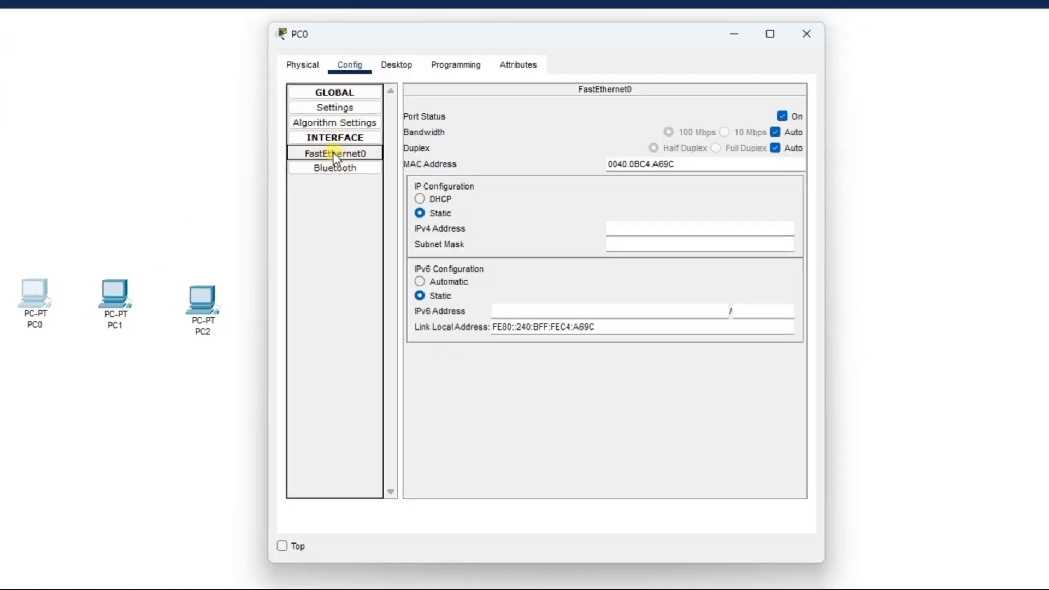
left_click(638, 227)
type("192.168.1.10")
left_click(662, 244)
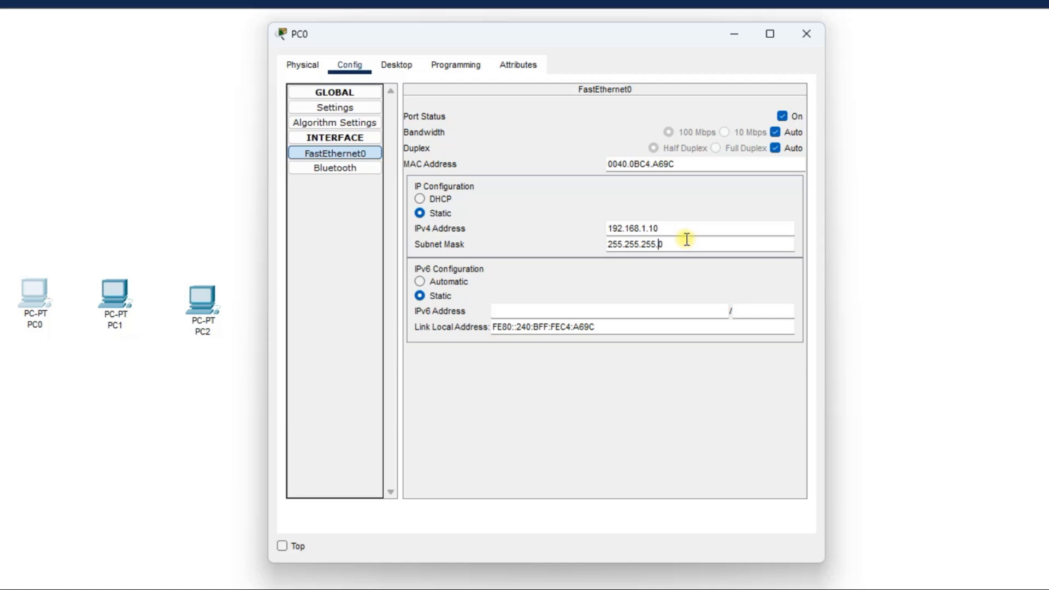
- Set PC0's IPv4 default gateway to 192.168.1.1 in its global settings
left_click(333, 107)
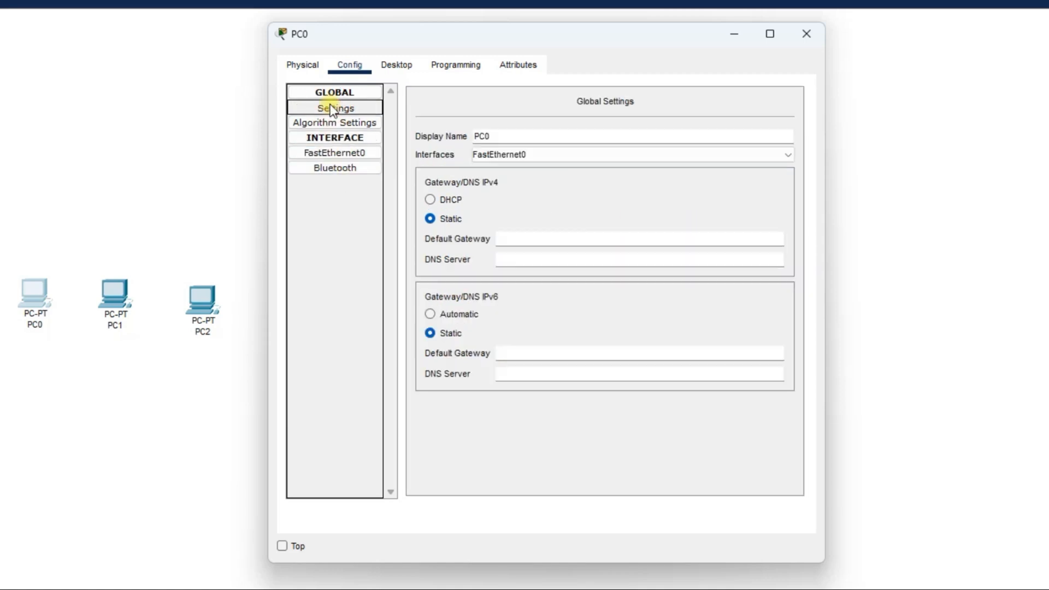
left_click(526, 239)
type("192.168.1.1")
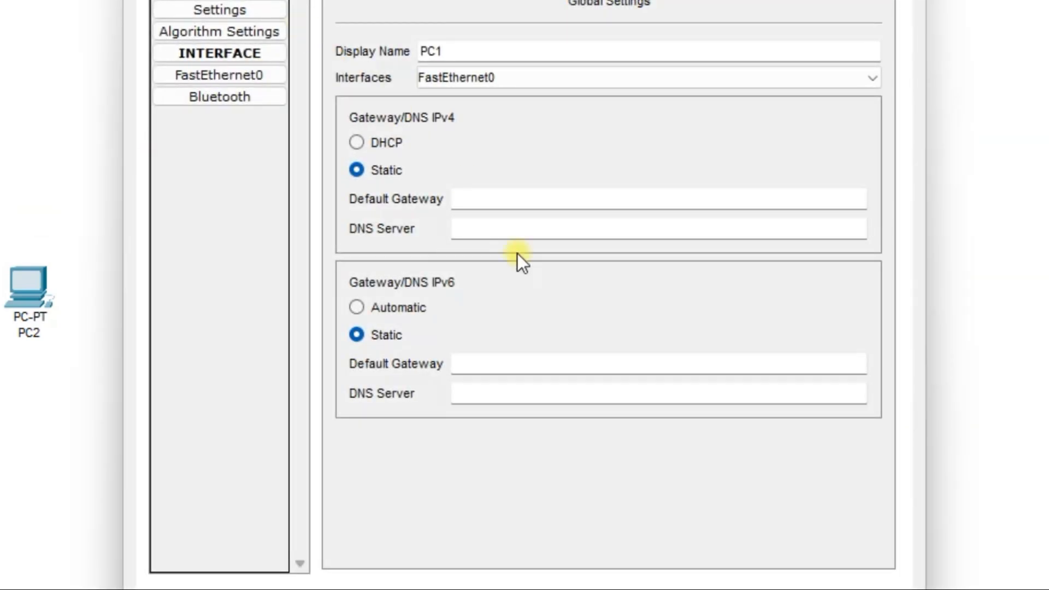
- Give PC1 the default gateway 192.168.1.1 and the FastEthernet0 IPv4 address 192.168.1.55
left_click(561, 199)
type("192.168.1.1")
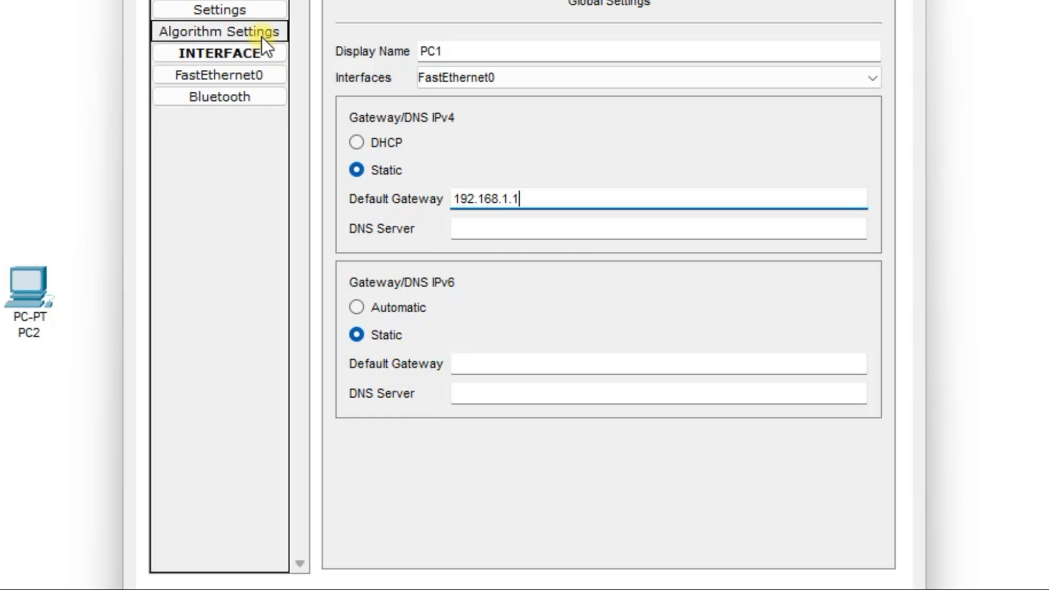
left_click(251, 8)
left_click(236, 68)
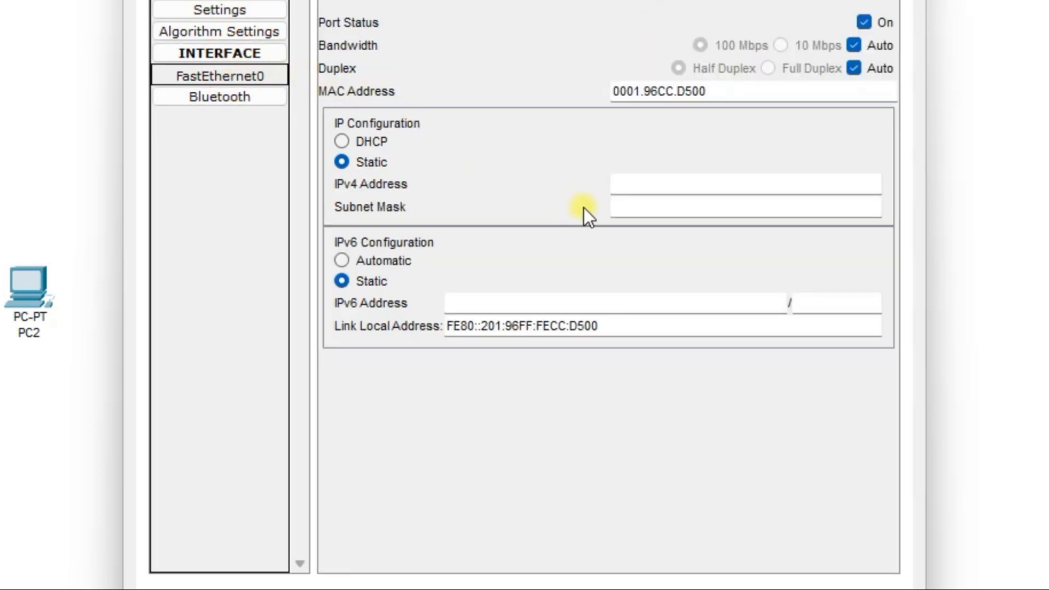
left_click(646, 185)
type("192.168.1.55")
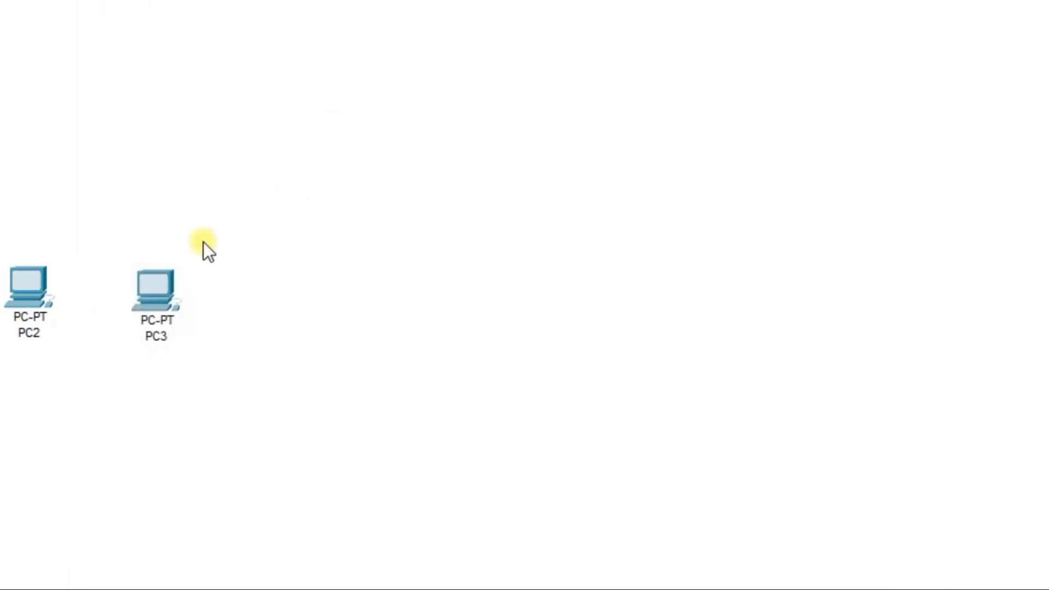
- Configure PC2 with default gateway 192.168.1.1, FastEthernet0 IPv4 address 192.168.1.77 and subnet mask 255.255.255.0
left_click(41, 293)
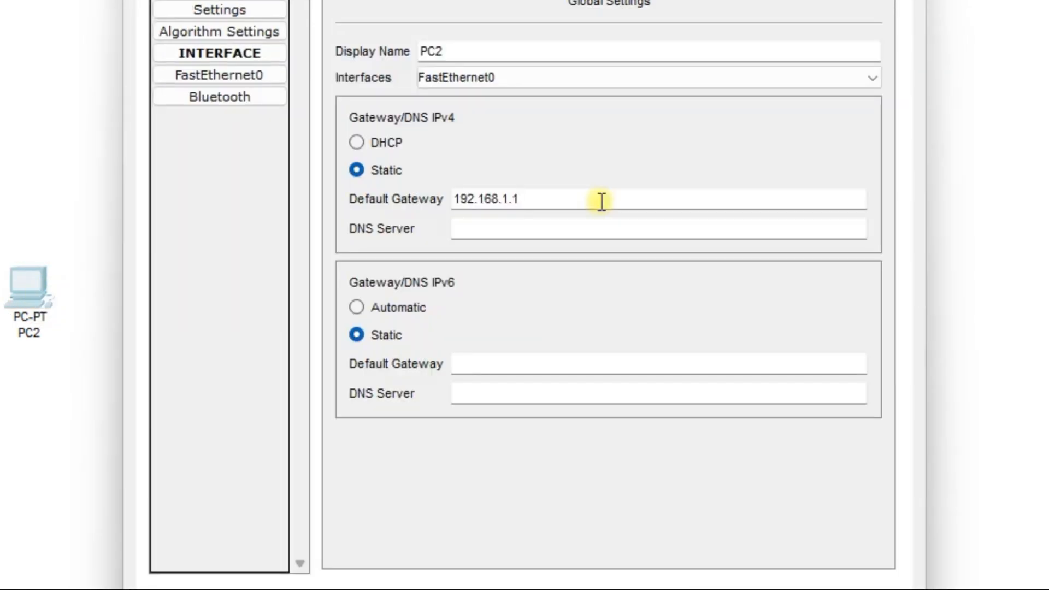
left_click(601, 201)
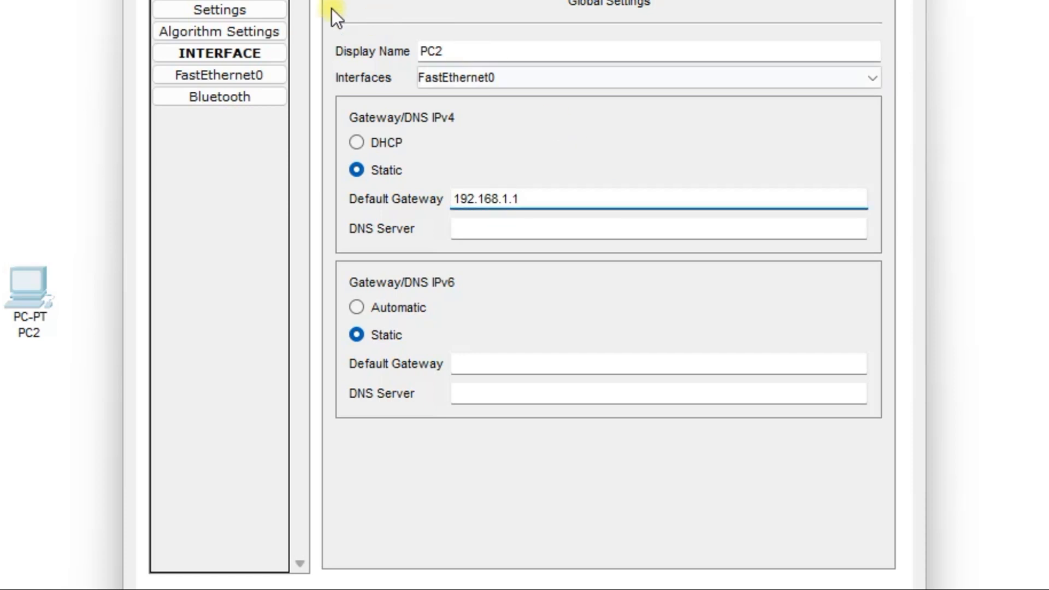
left_click(223, 74)
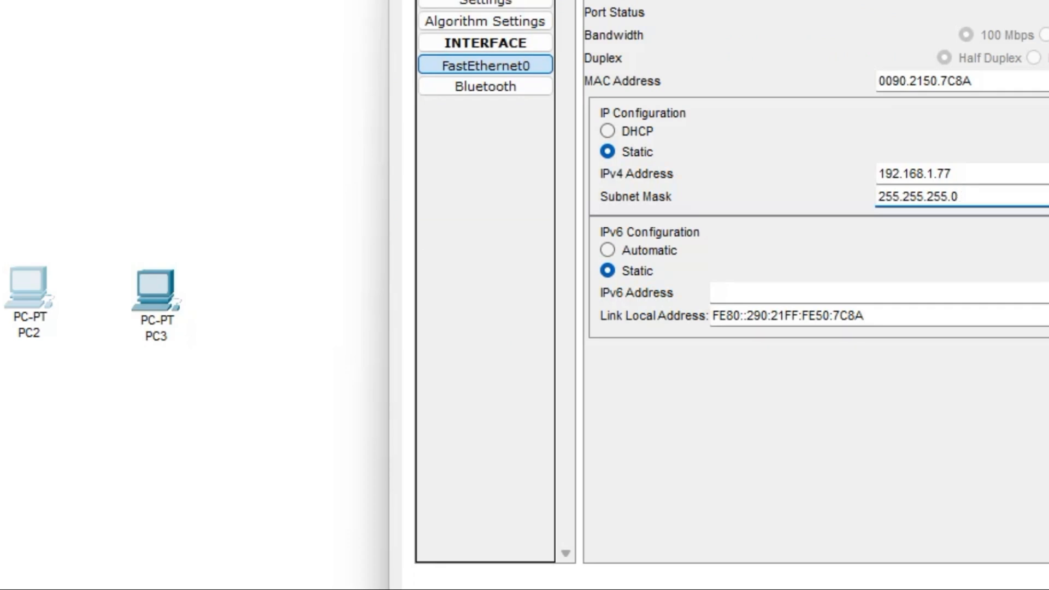
key("alt+F4")
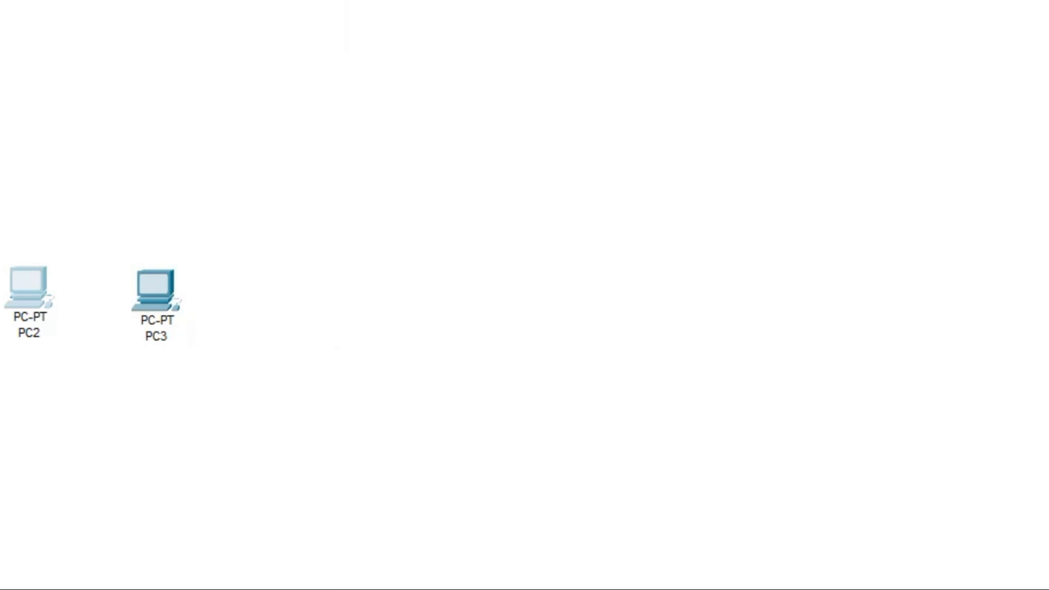
- Set PC3's IPv4 default gateway to 192.168.1.1 in its global settings
left_click(142, 289)
left_click(230, 1)
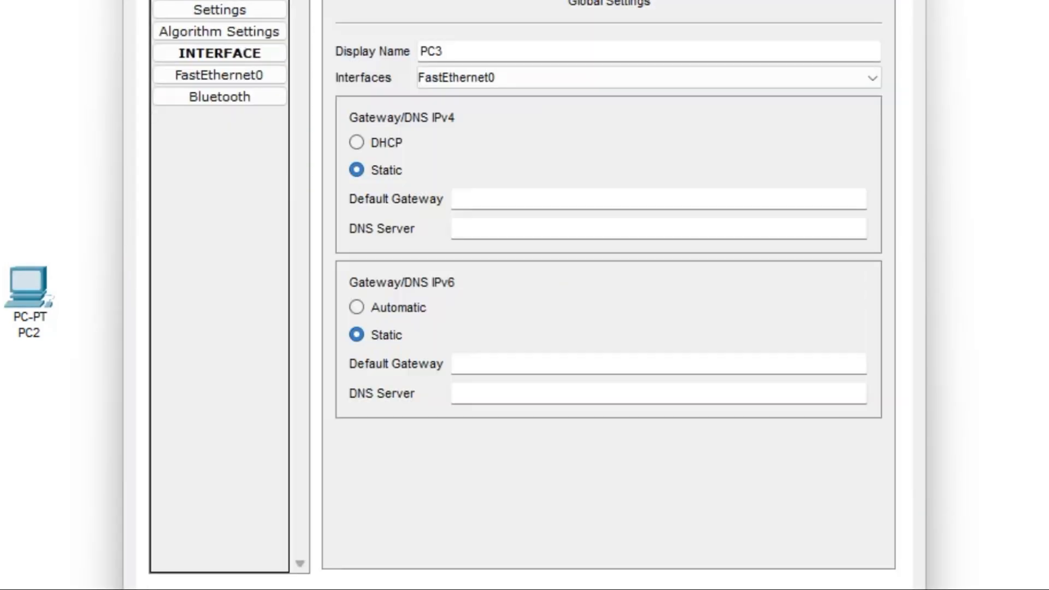
left_click(481, 202)
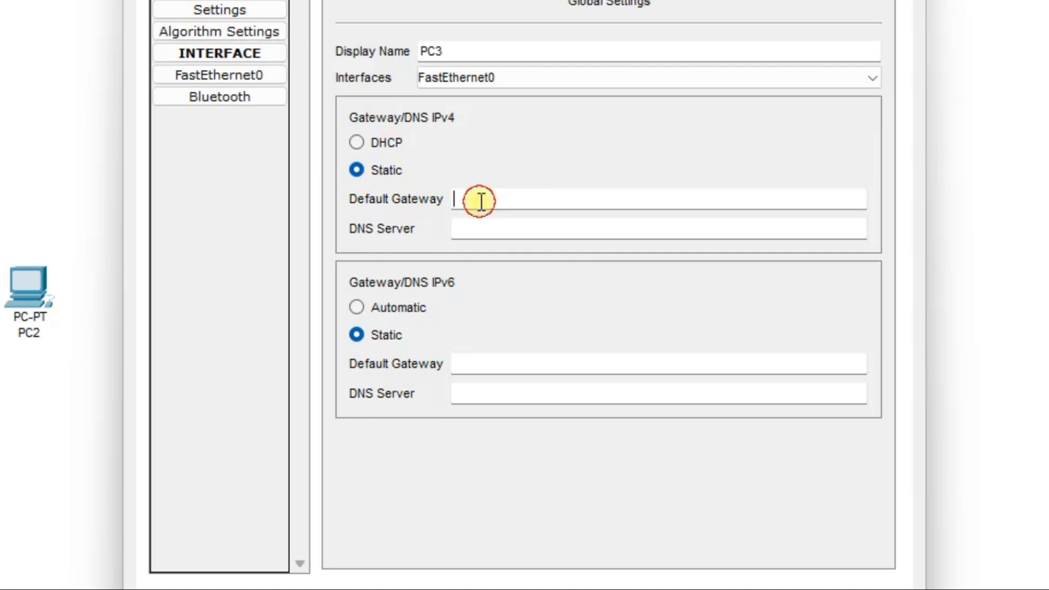
type("192.168.1.1")
- Set PC3's FastEthernet0 IPv4 address to 192.168.1.141 and fill in its subnet mask
left_click(238, 75)
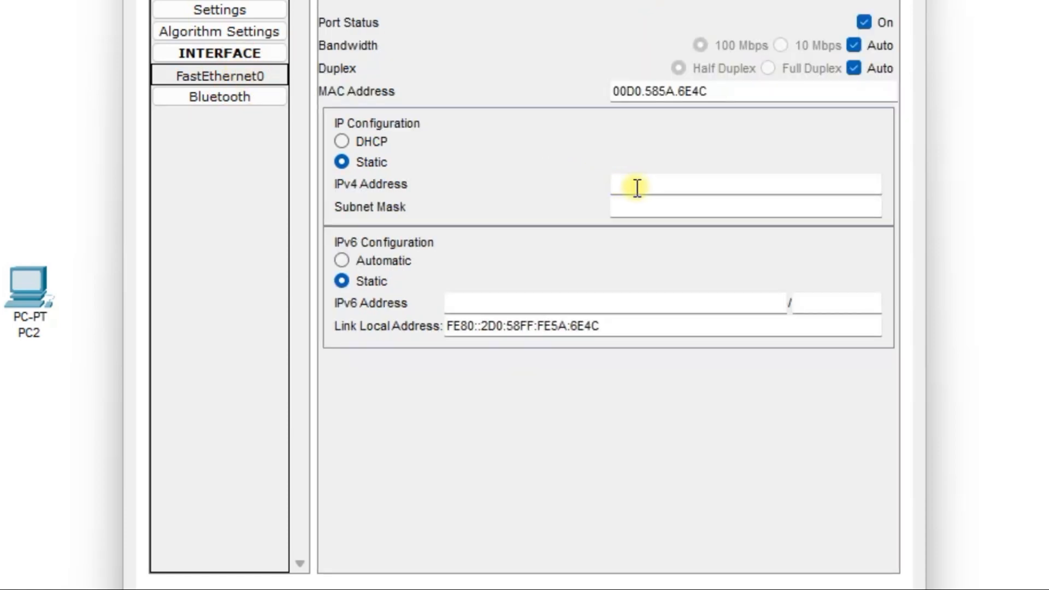
left_click(637, 188)
type("192.168.1.141")
left_click(813, 211)
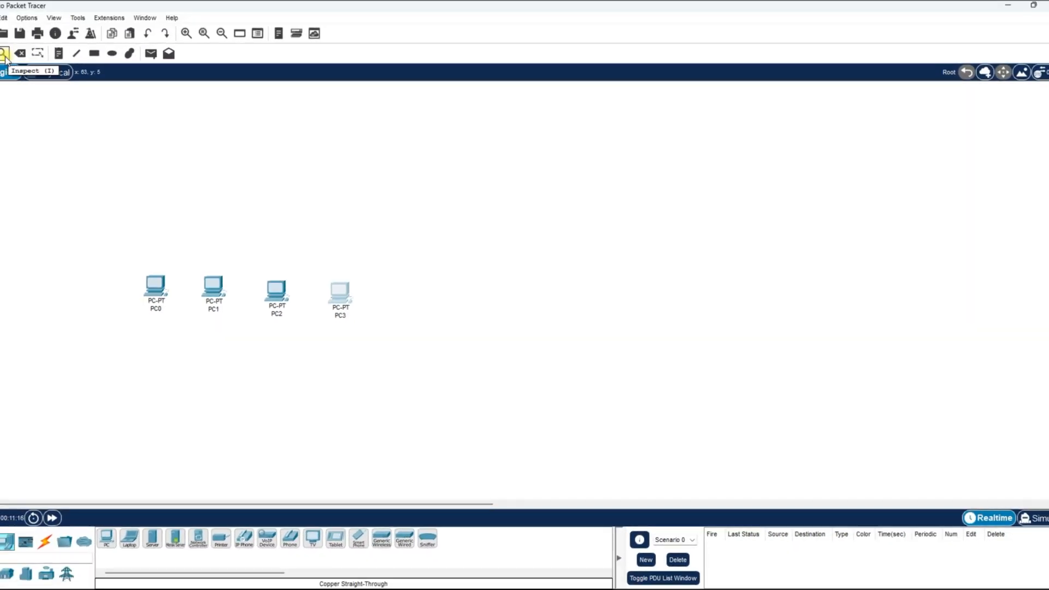
- Inspect the port, IP address and gateway summary of each of the four PCs with the Inspect tool
left_click(4, 55)
mouse_move(144, 300)
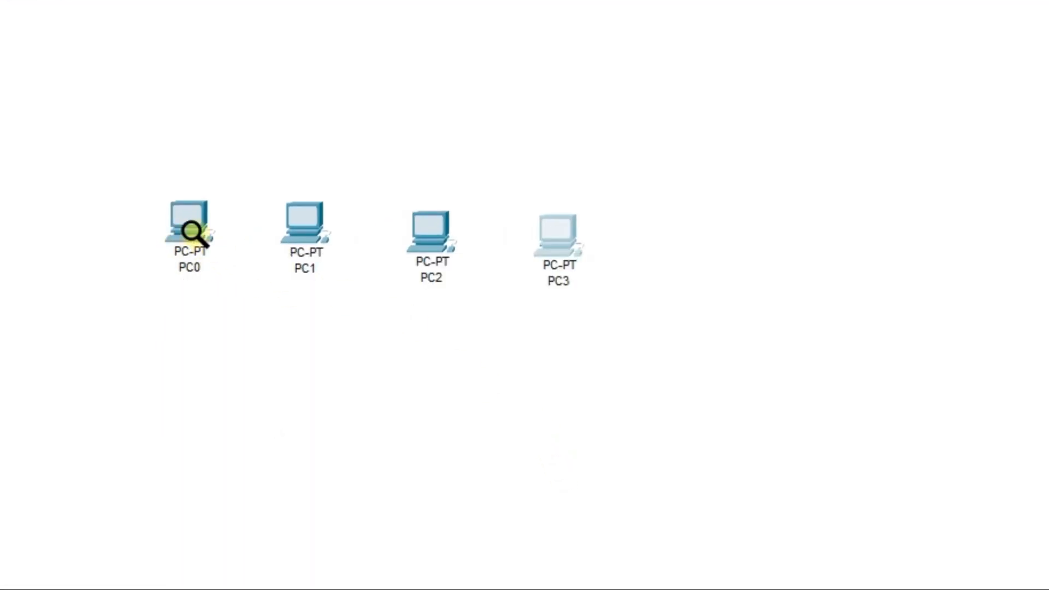
mouse_move(193, 232)
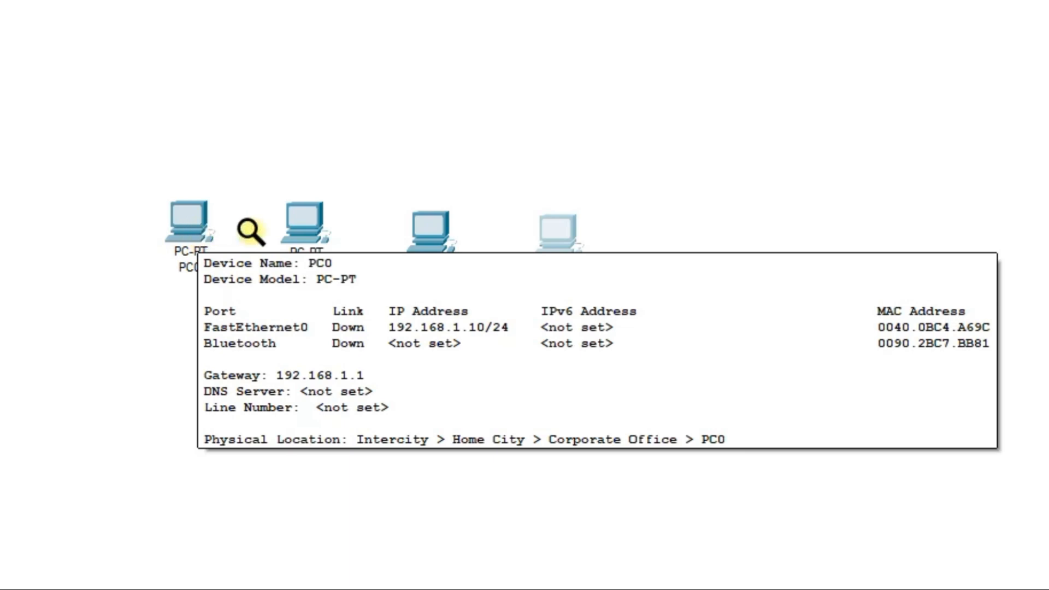
mouse_move(306, 240)
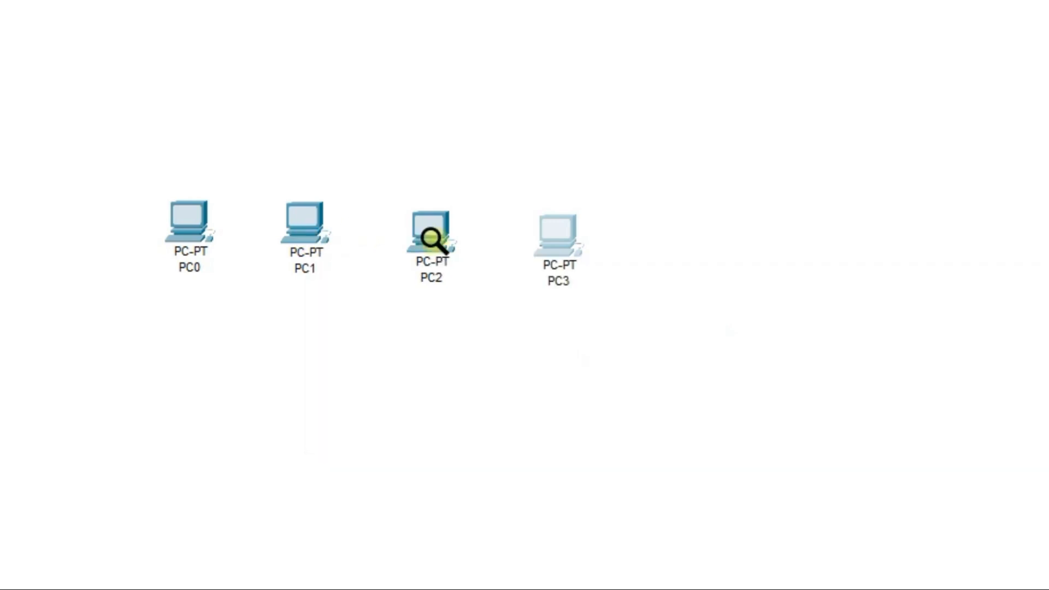
mouse_move(432, 239)
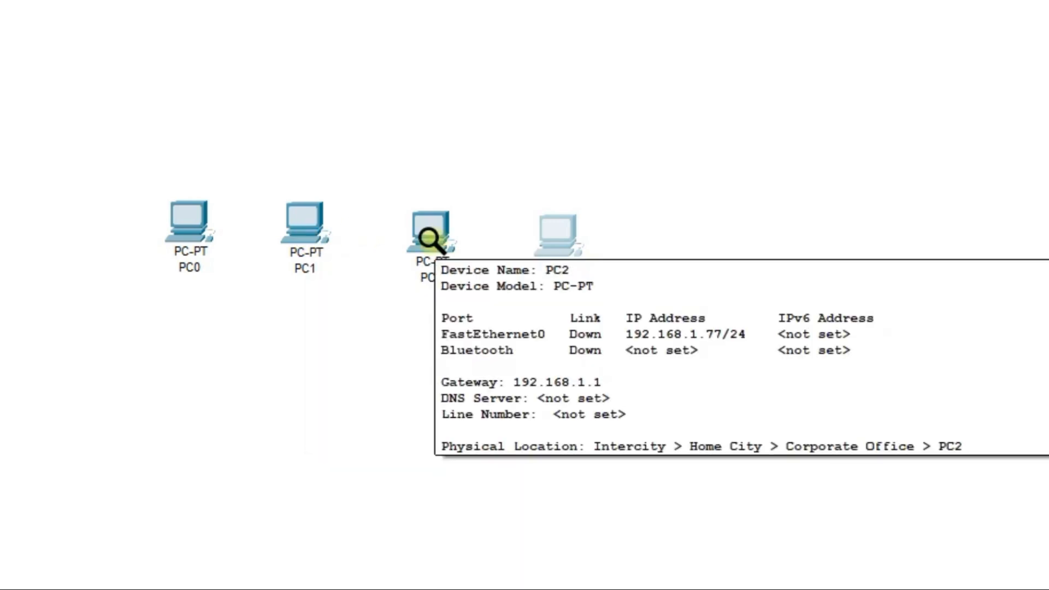
mouse_move(558, 234)
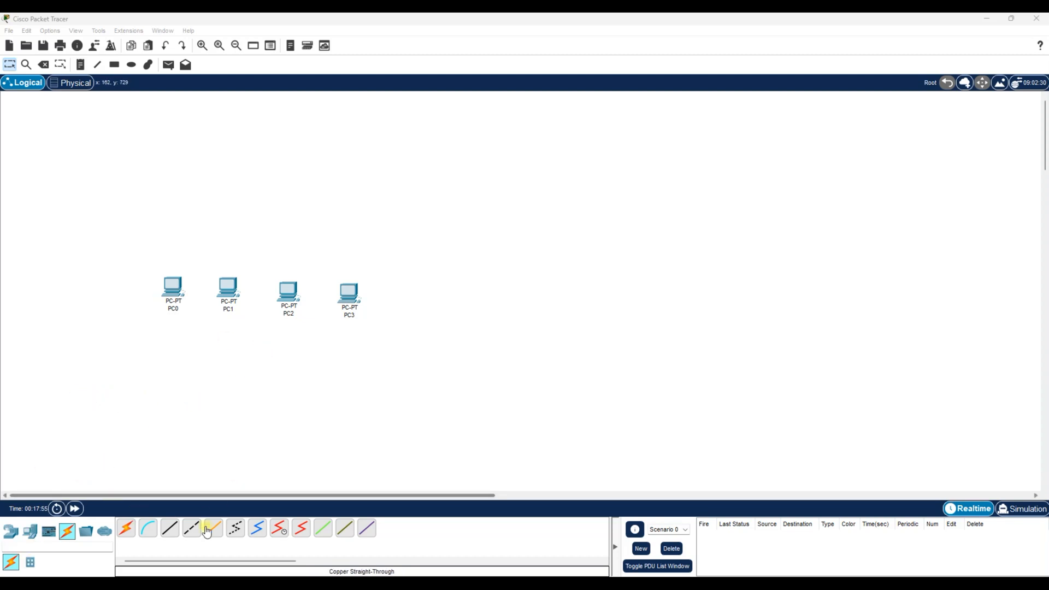
- Add a 2960 switch to the workspace above the row of PCs
left_click(14, 533)
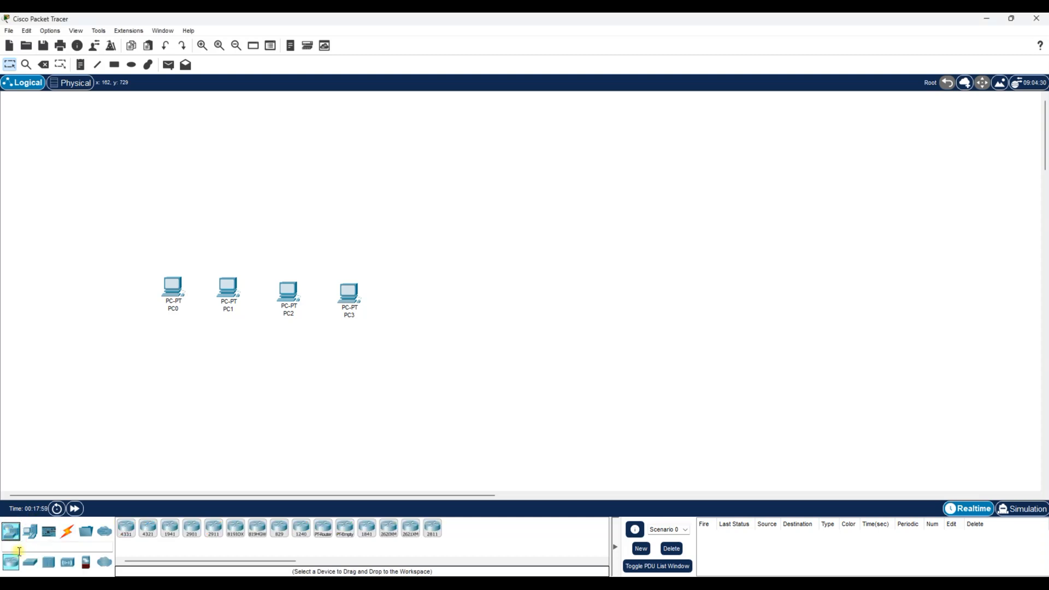
left_click(30, 566)
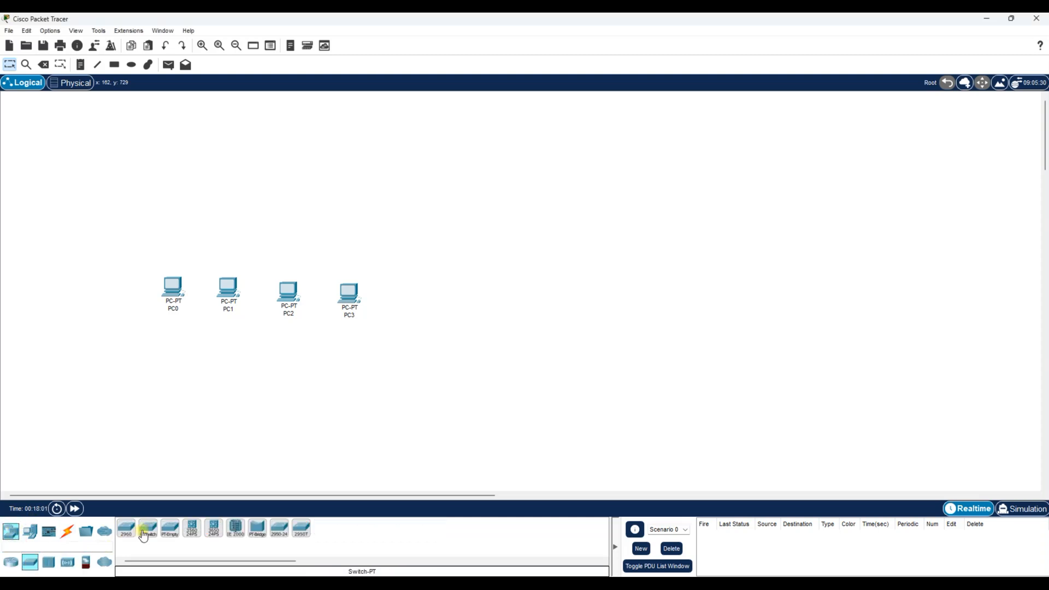
left_click_drag(127, 535, 274, 159)
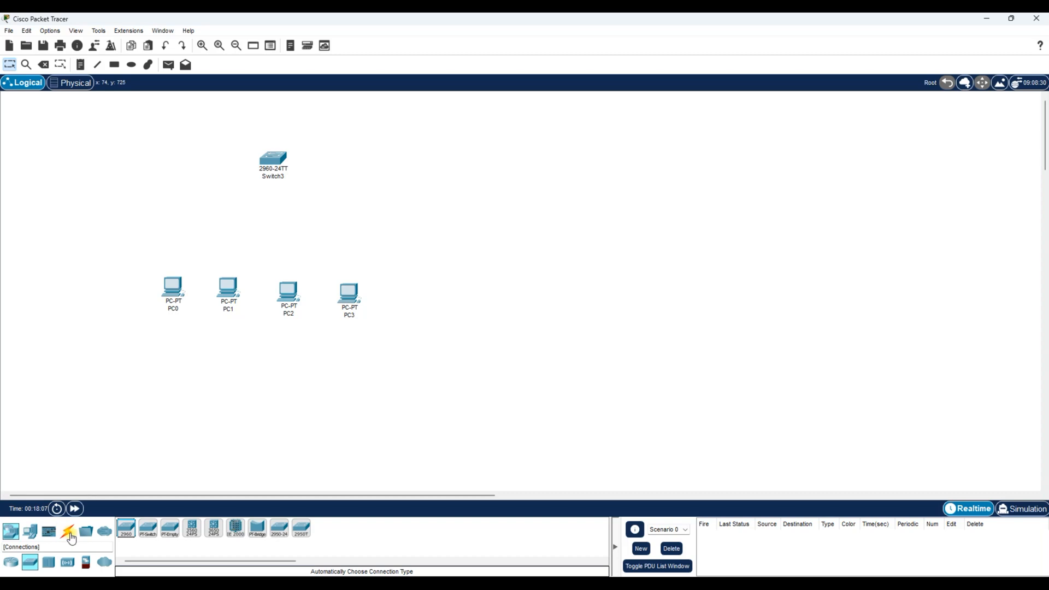
- Connect PC0 to the 2960 switch using the automatically chosen connection type
left_click(69, 533)
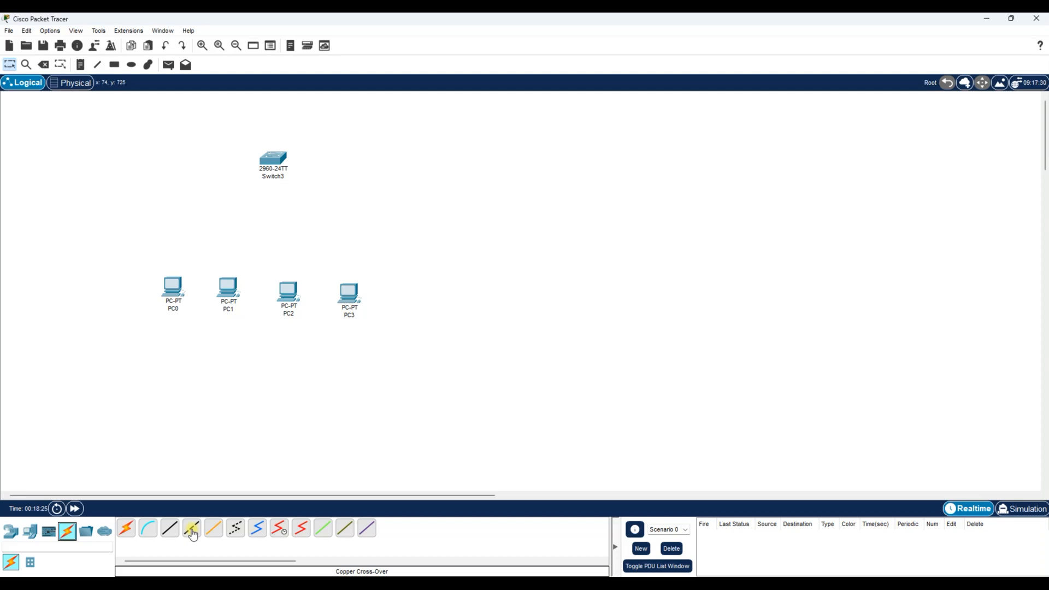
left_click(127, 534)
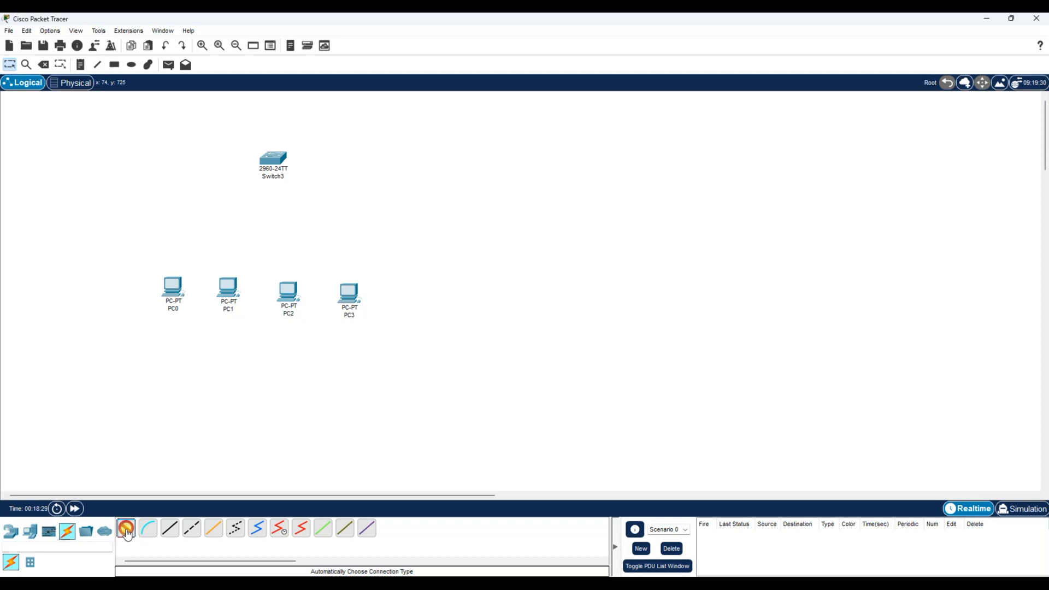
left_click(174, 288)
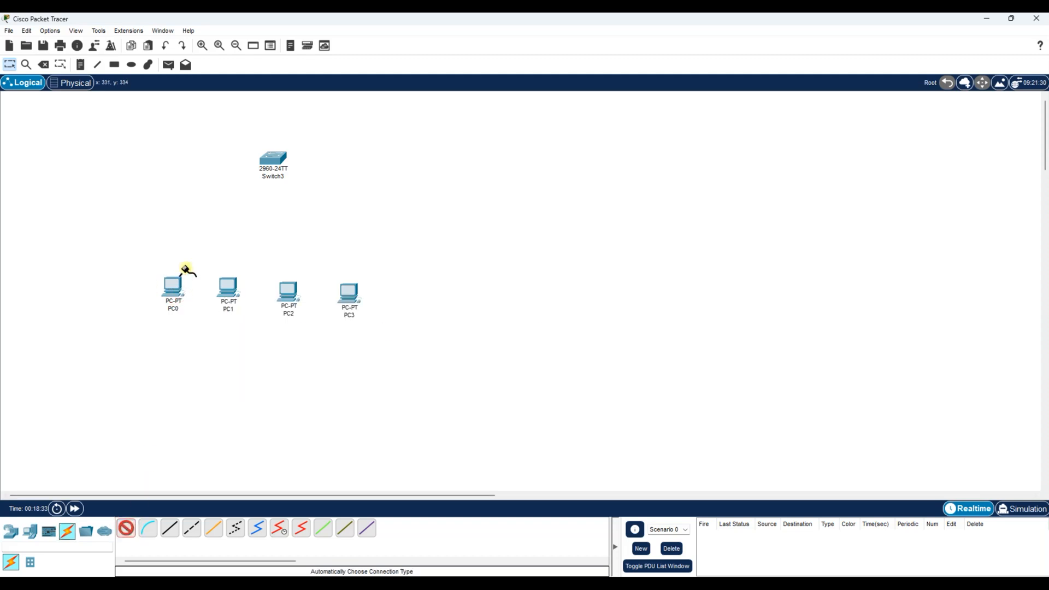
left_click(270, 160)
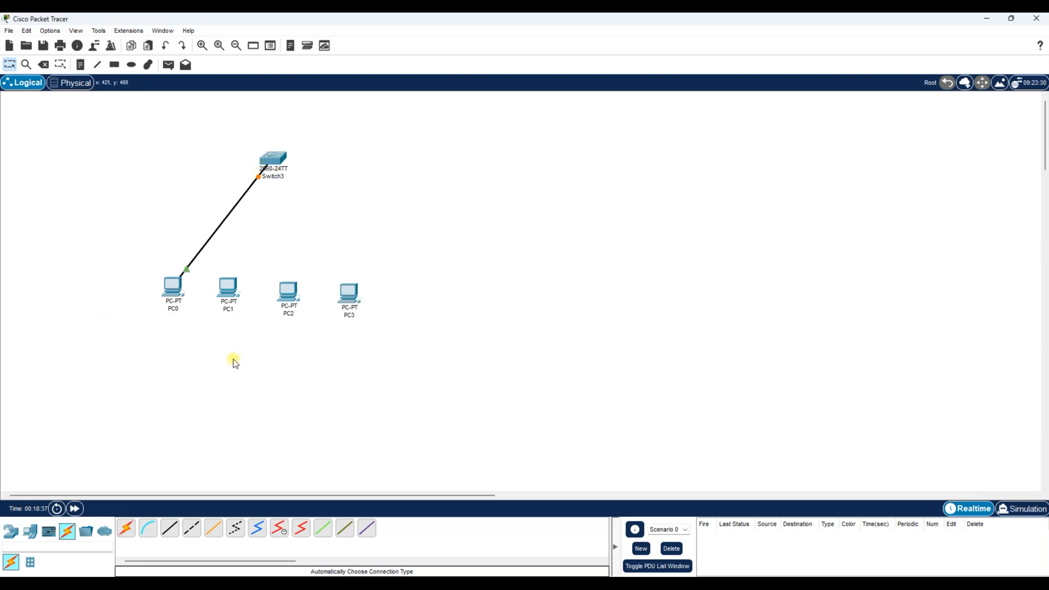
- Connect PC1 to the 2960 switch using the automatically chosen connection type
left_click(129, 529)
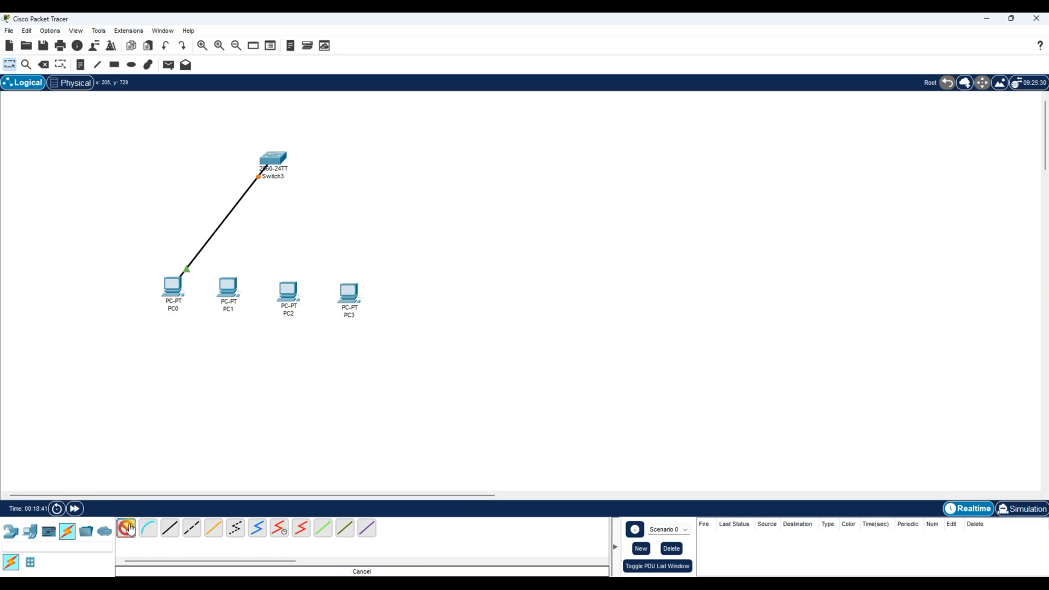
left_click(224, 289)
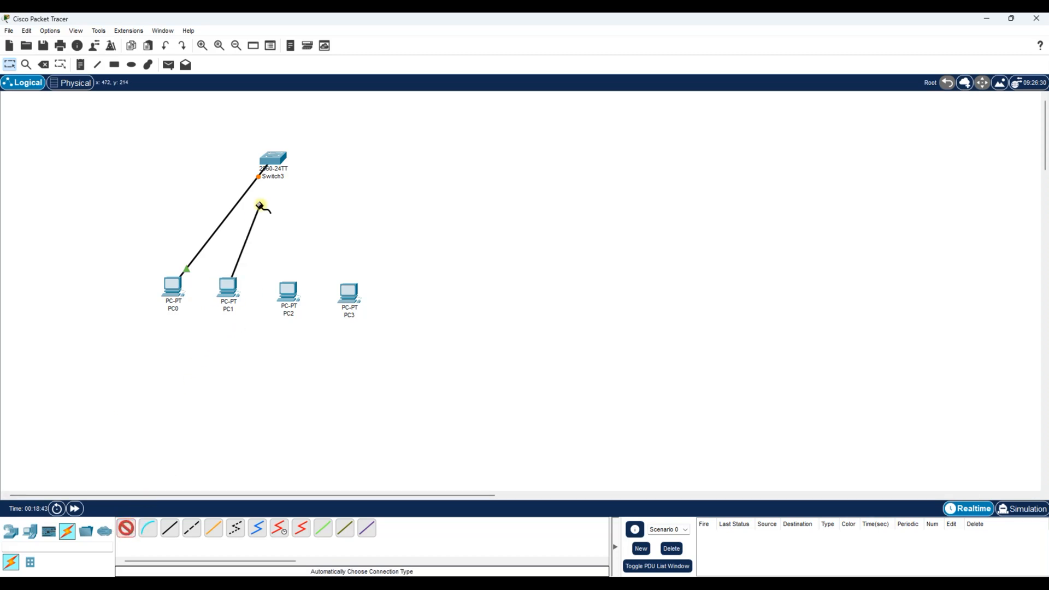
left_click(271, 160)
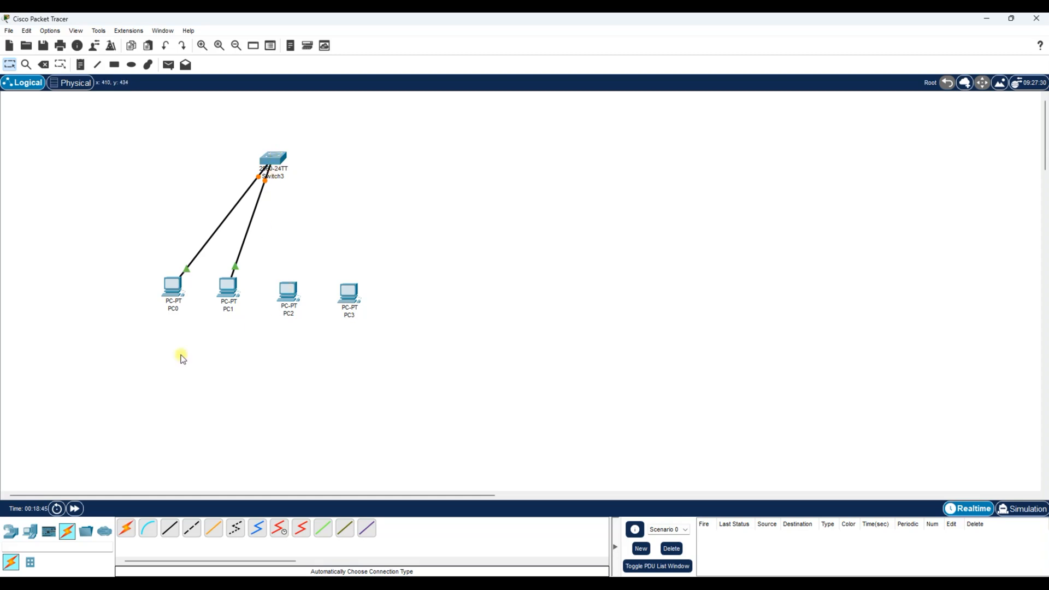
- Connect PC2 and PC3 to the 2960 switch, each with an automatically chosen connection
left_click(126, 529)
left_click(295, 298)
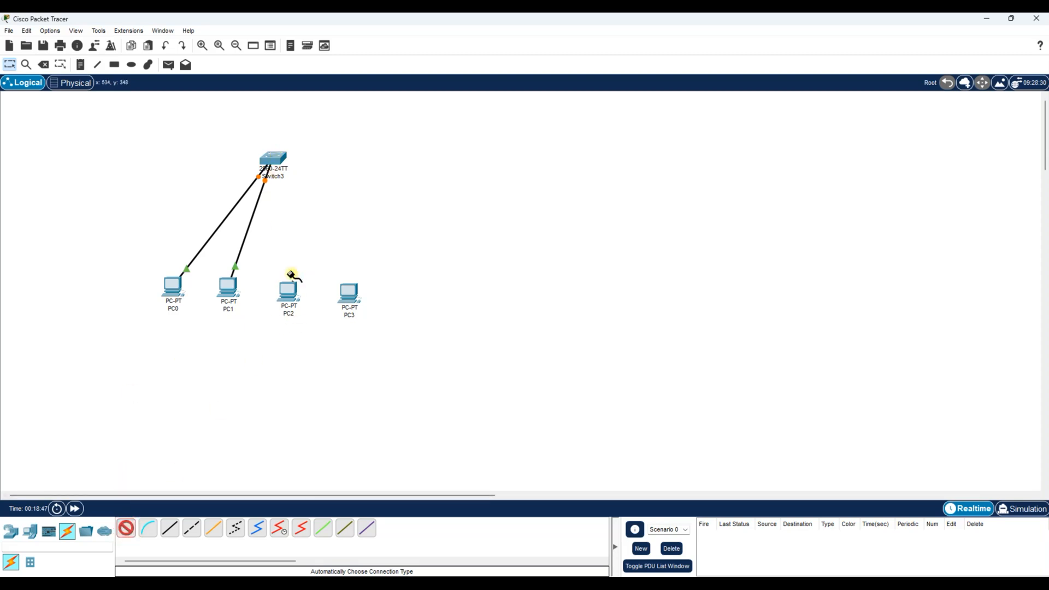
left_click(273, 160)
left_click(126, 528)
left_click(348, 293)
left_click(273, 159)
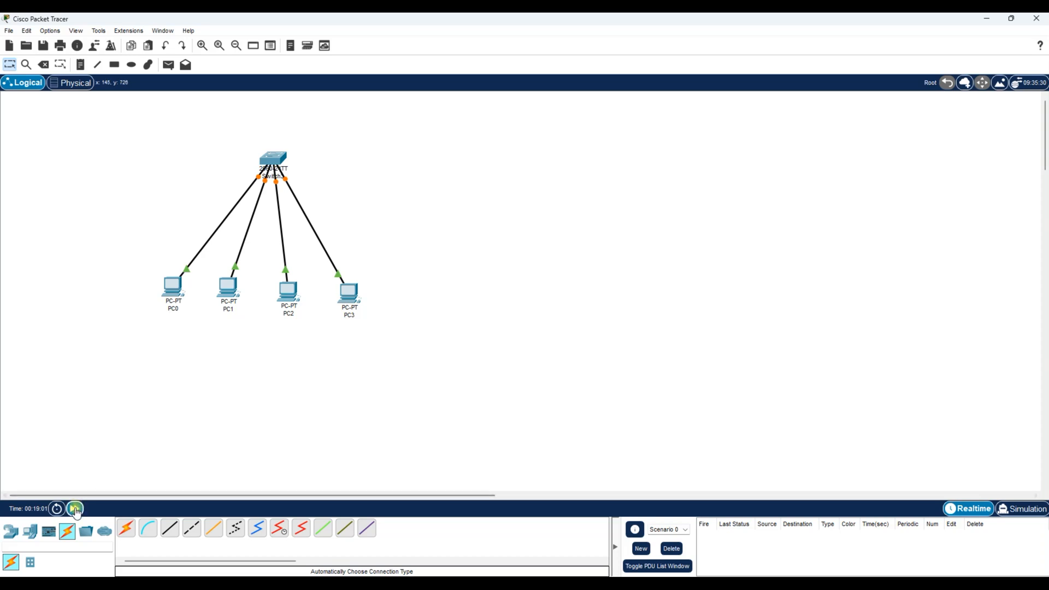
- Fast-forward the network time to bring up the switch's links to the four PCs
left_click(75, 509)
left_click(75, 509)
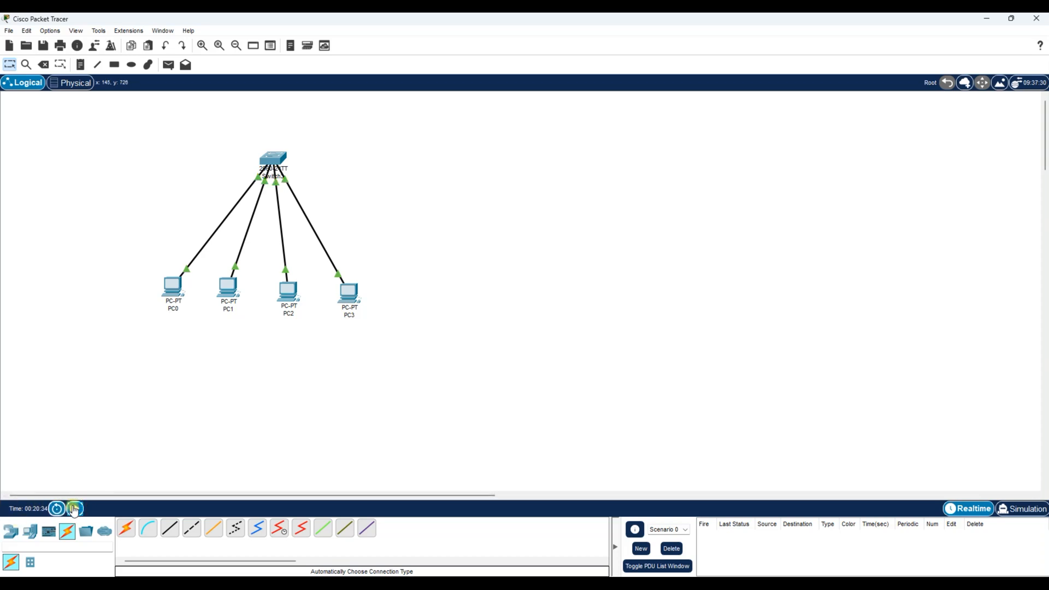
left_click(75, 509)
mouse_move(273, 160)
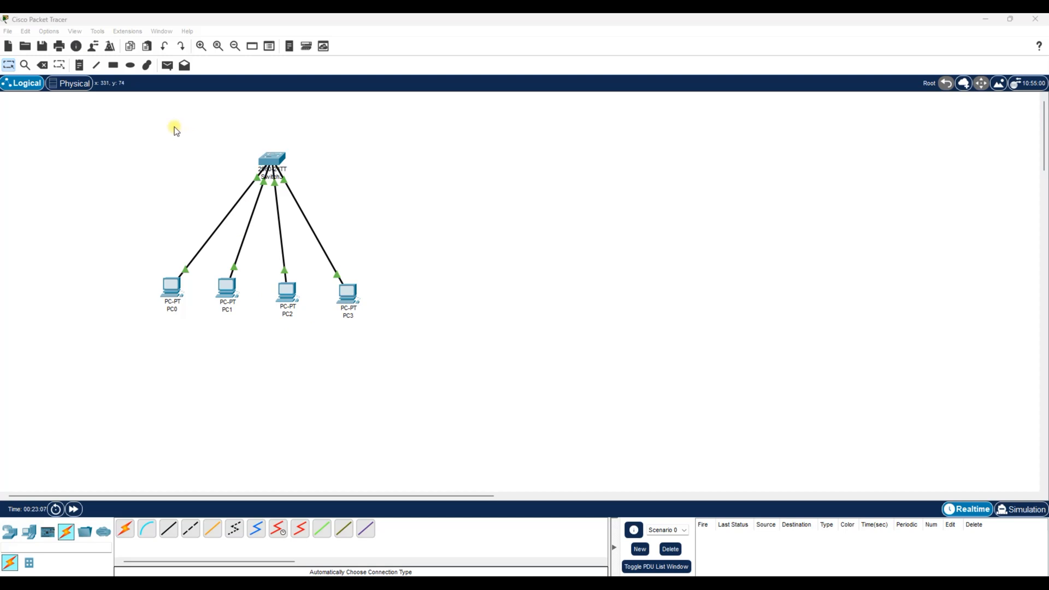
- Place a text note reading 192.168.1.10 beneath PC0
left_click(79, 65)
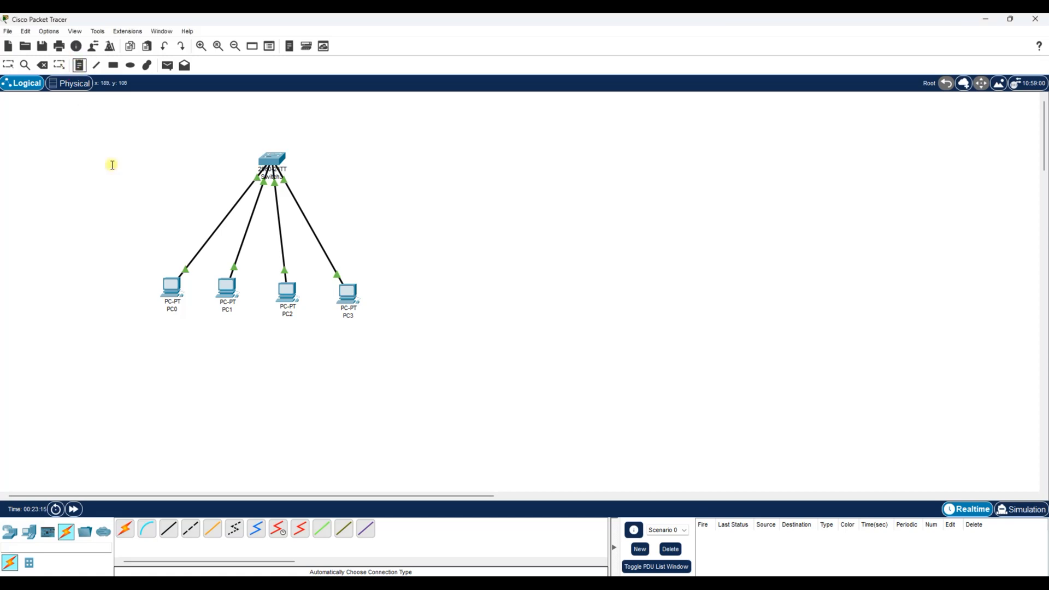
left_click(149, 326)
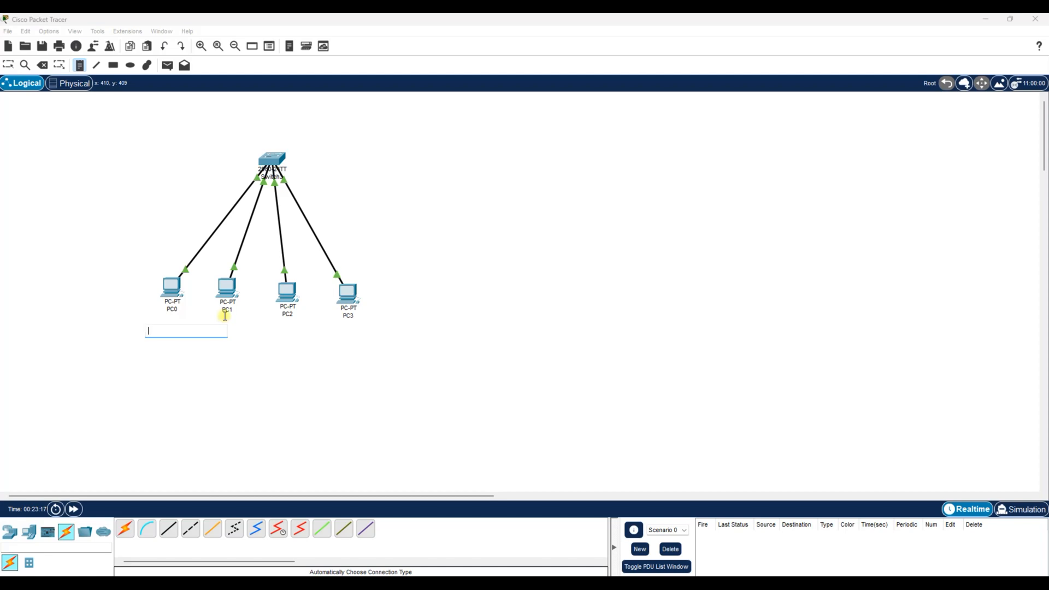
type("192.168.1.10")
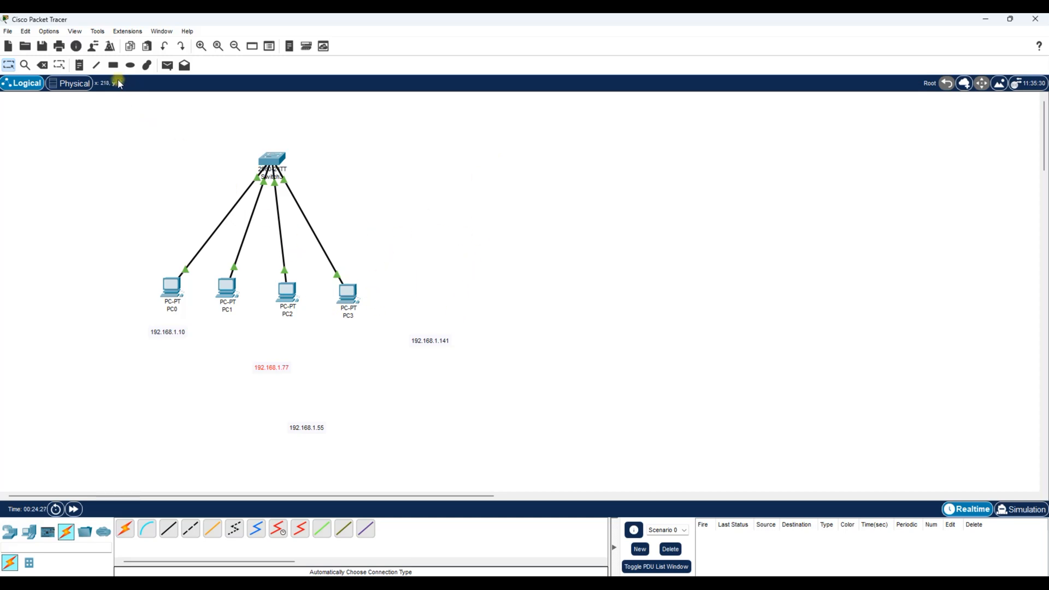
- Line up the address notes beneath their PCs, with 192.168.1.55 under PC1, 192.168.1.77 under PC2 and 192.168.1.141 under PC3
left_click(8, 66)
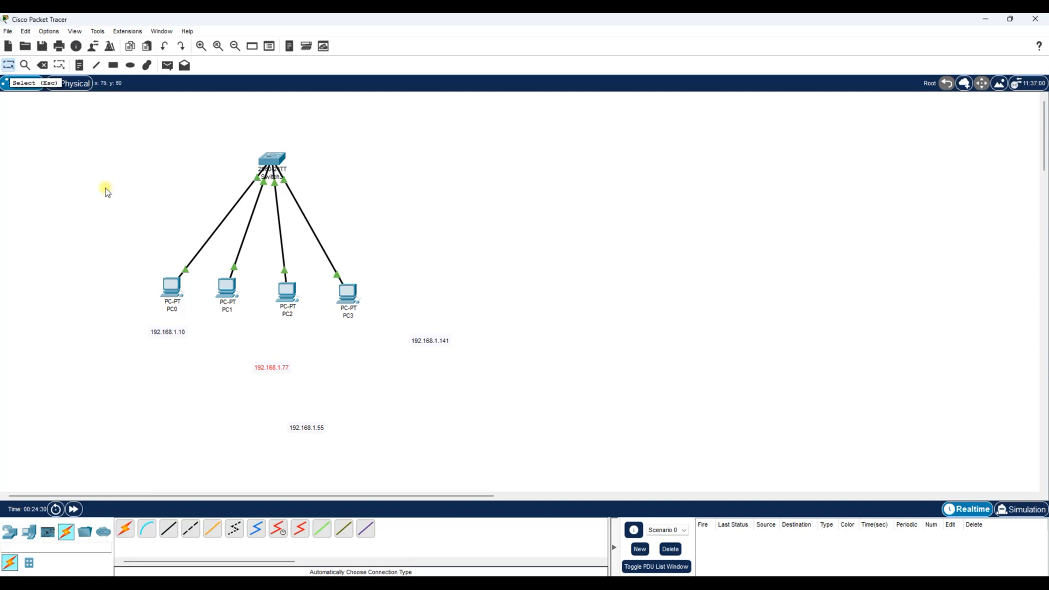
left_click(258, 367)
left_click_drag(258, 368, 213, 333)
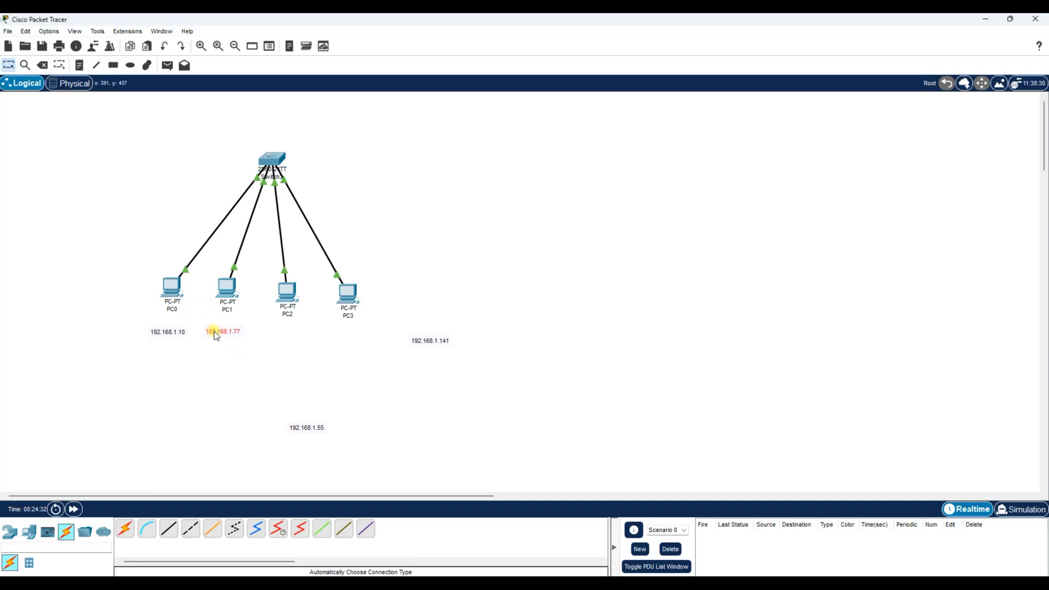
left_click_drag(318, 436, 264, 365)
left_click_drag(222, 327, 285, 324)
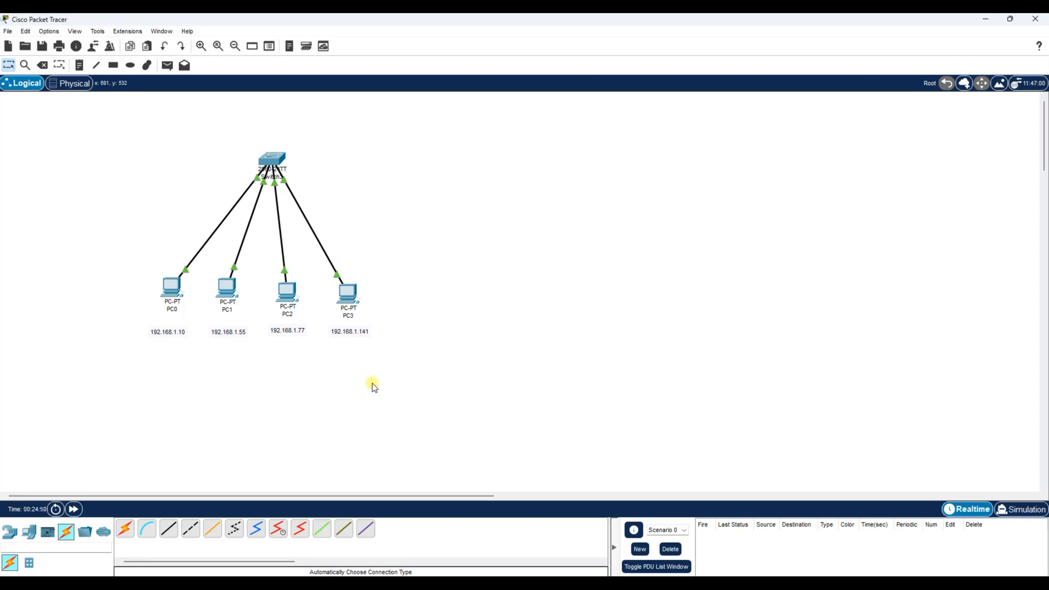
- Open PC0's command prompt, move its window clear of the topology and ping 192.168.1.10
mouse_move(168, 289)
left_click(168, 289)
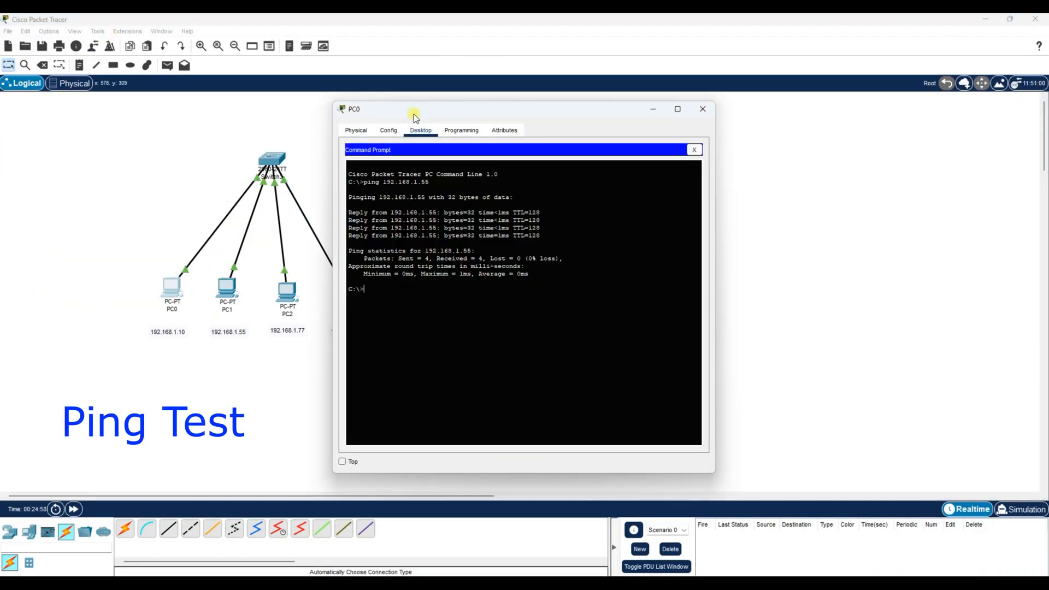
left_click_drag(413, 113, 508, 113)
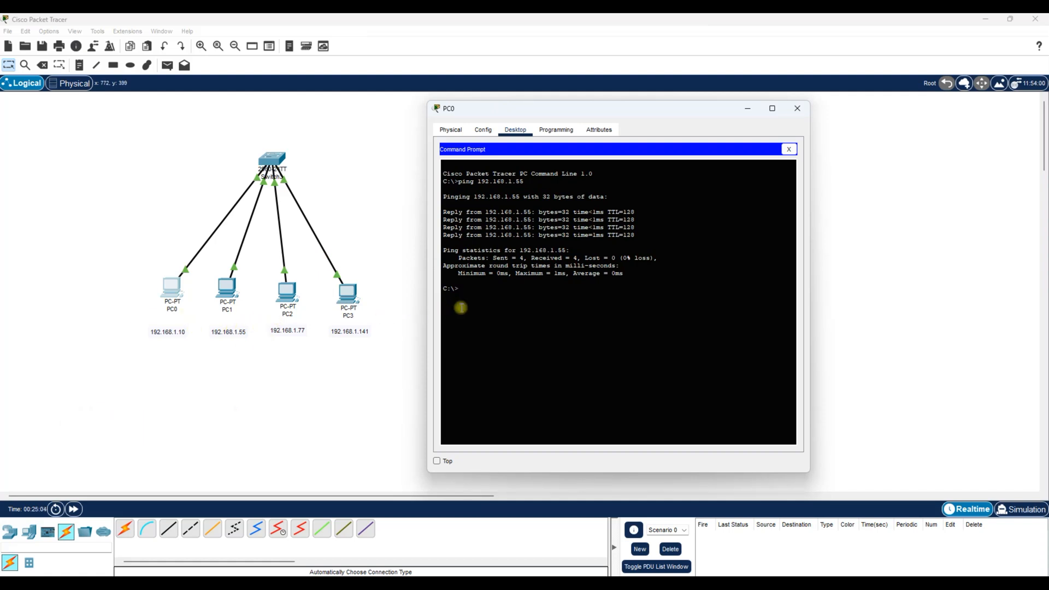
type("ping 192.168.1.10")
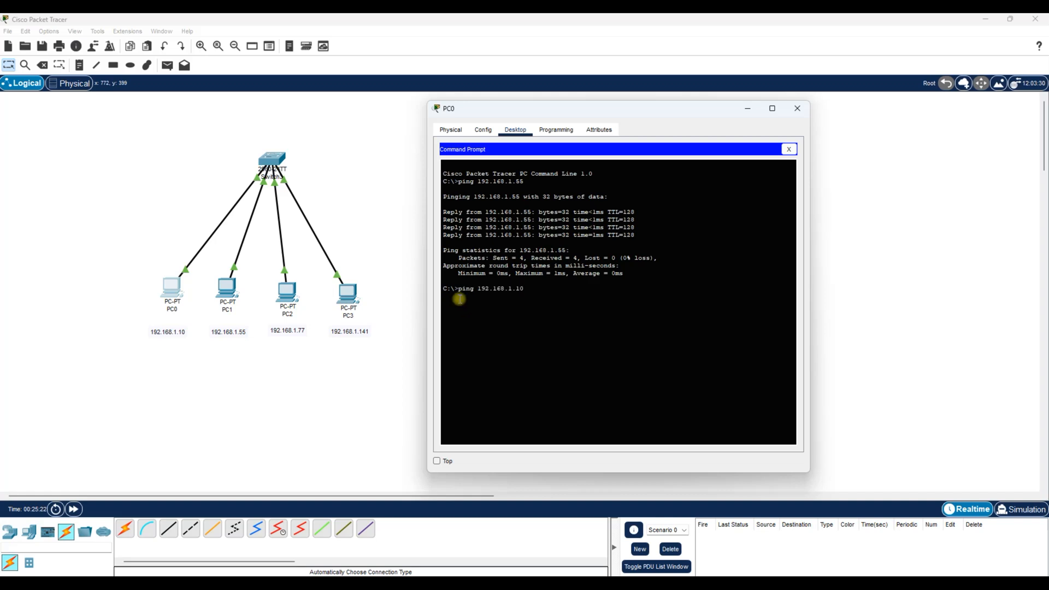
key("Return")
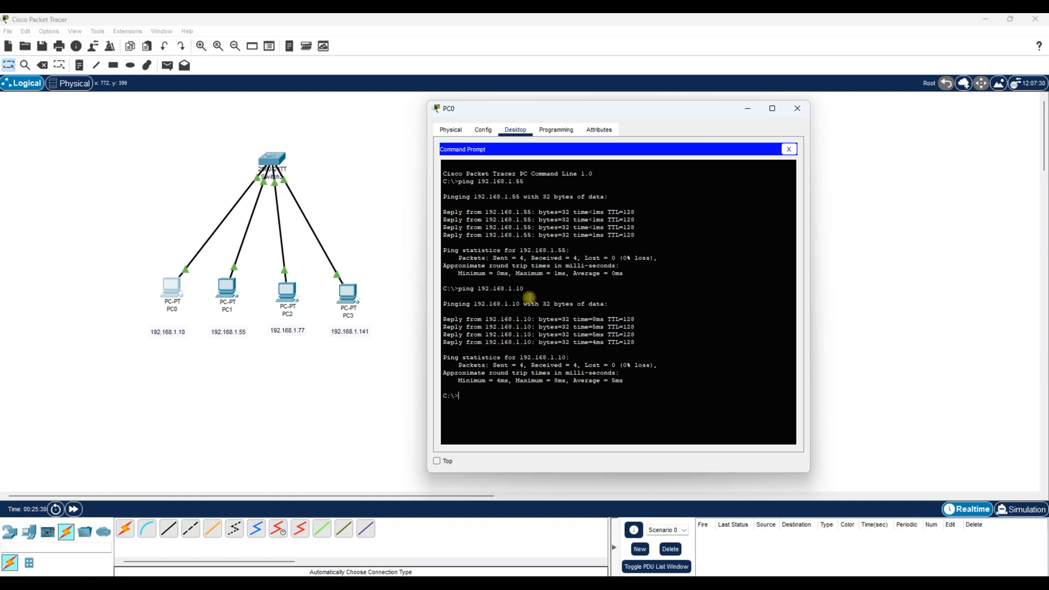
- Reuse the previous ping command on PC0 to ping PC1 at 192.168.1.55
key("Up")
key("BackSpace")
key("BackSpace")
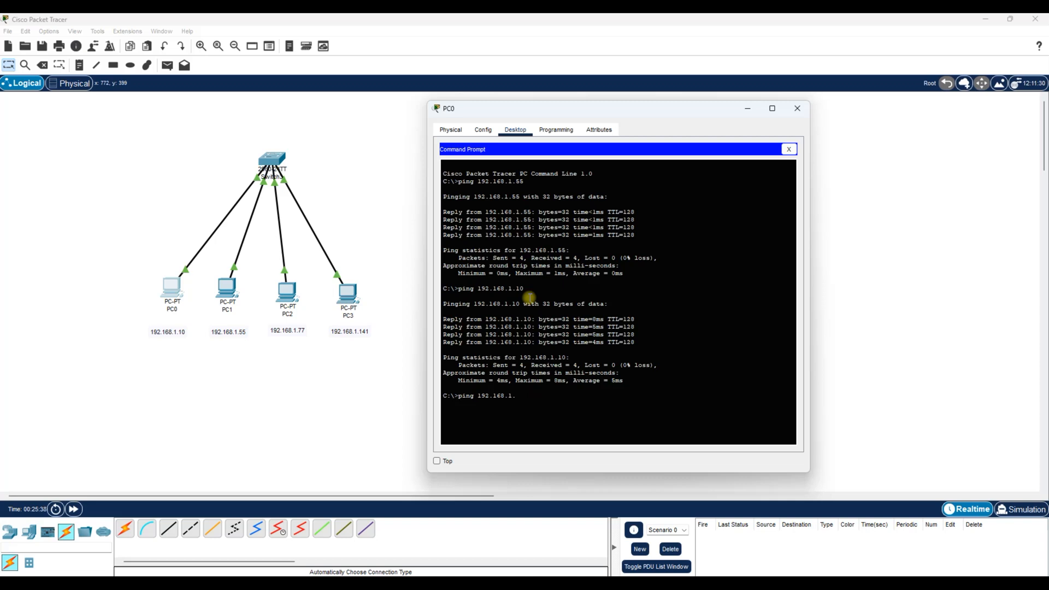
type("55")
key("Return")
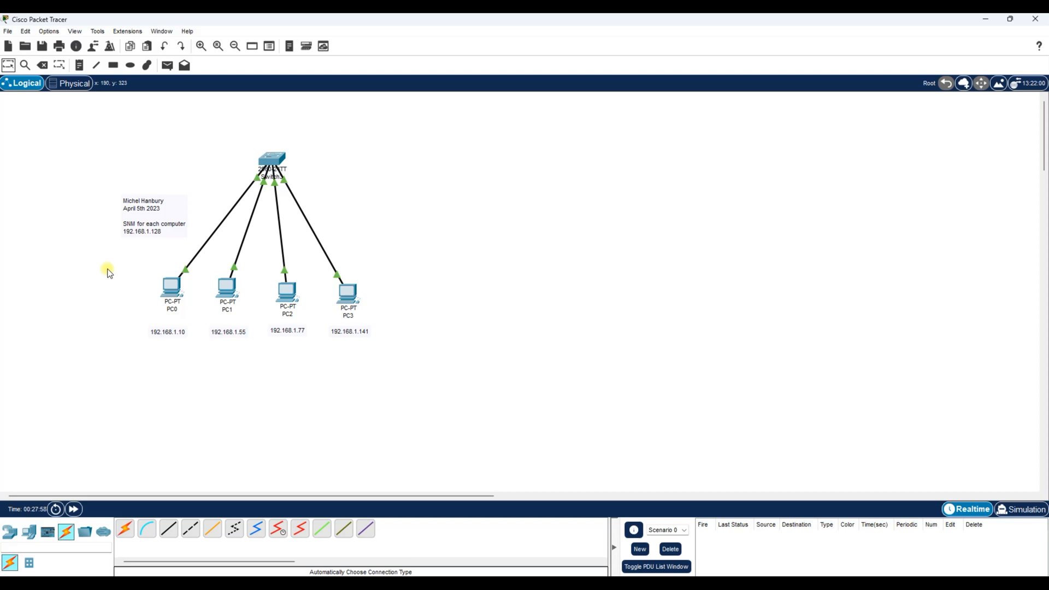
- Set the subnet mask of PC0's FastEthernet0 interface to 255.255.255.128 and close the PC's window
mouse_move(171, 295)
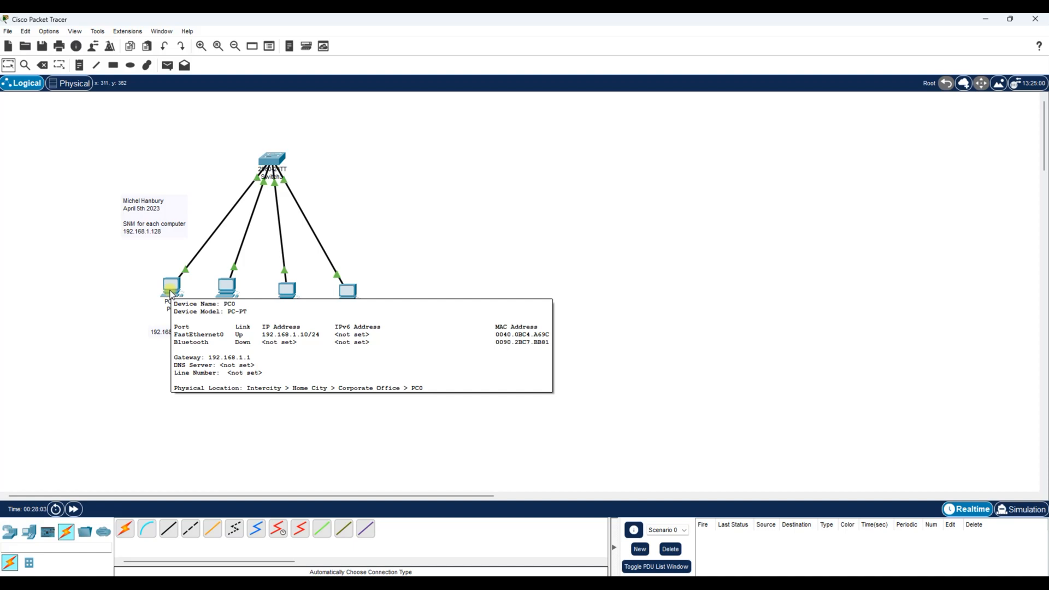
left_click(171, 295)
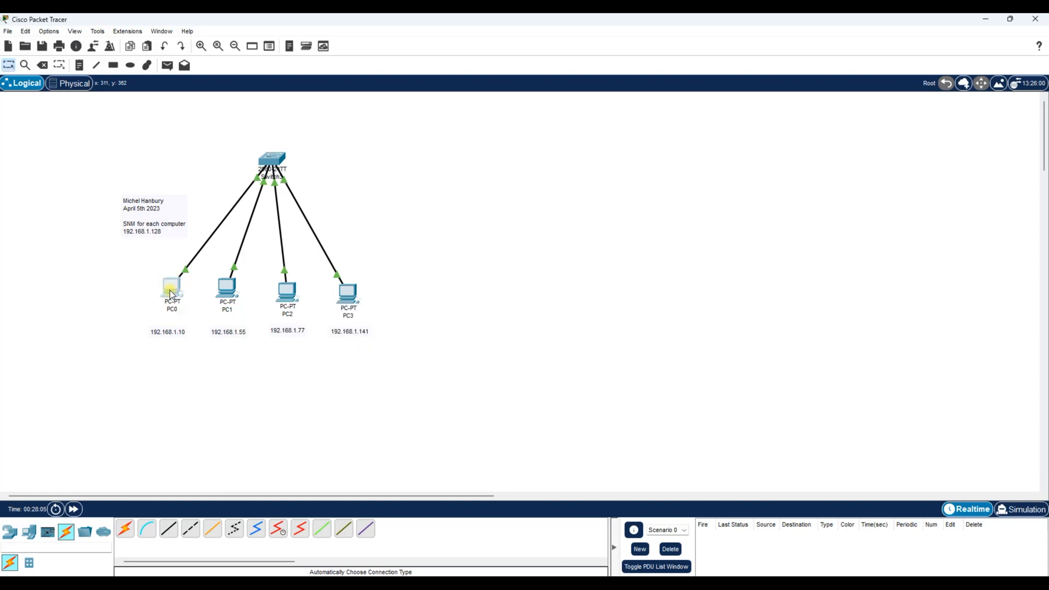
left_click(397, 132)
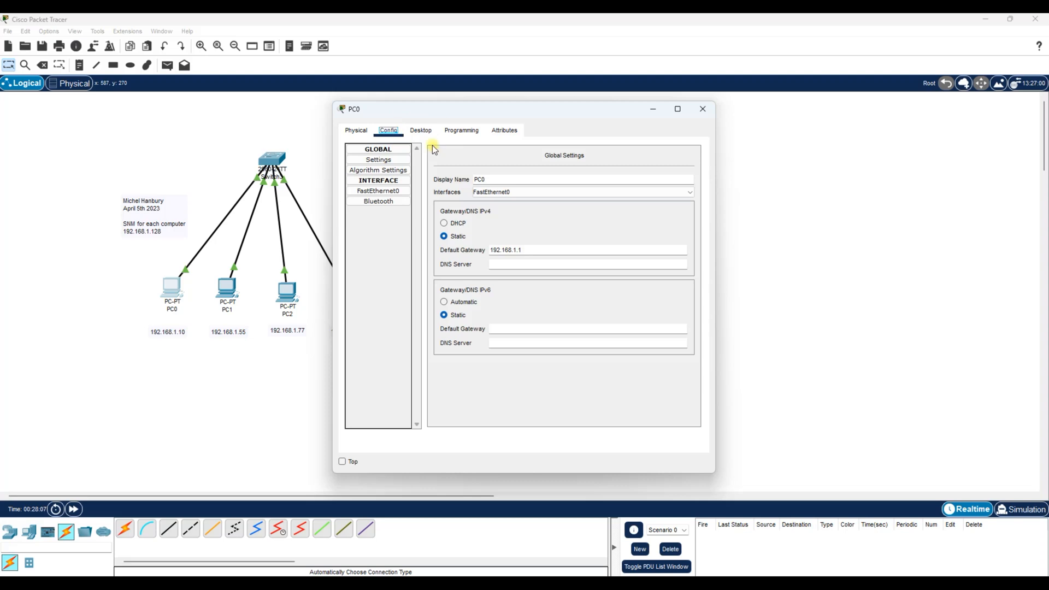
left_click(391, 191)
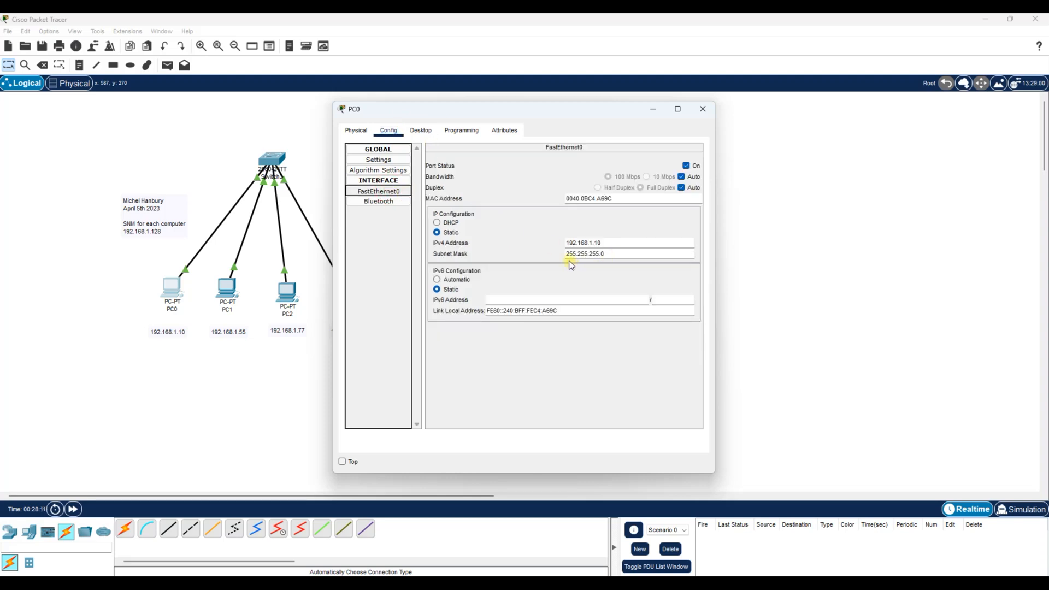
left_click(615, 253)
key("BackSpace")
type("128")
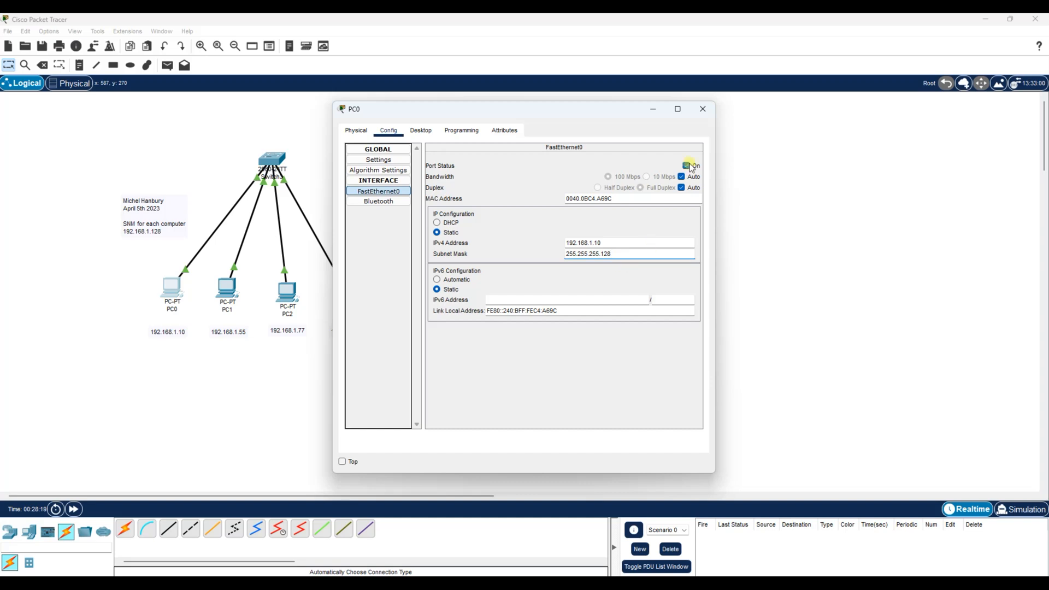
left_click(695, 116)
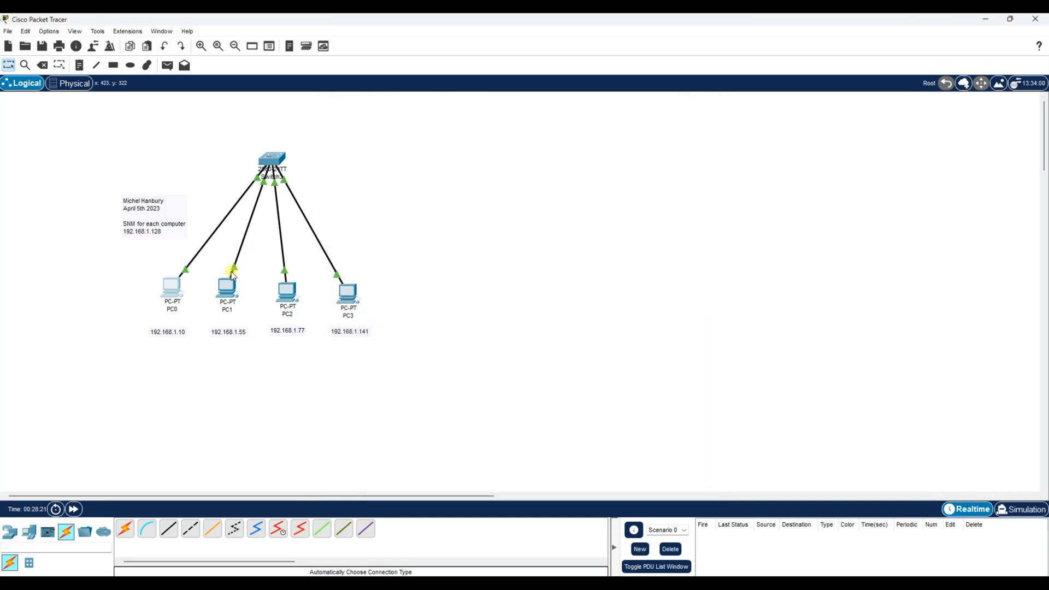
- Set the subnet mask of PC1's FastEthernet0 interface to 255.255.255.128
left_click(227, 286)
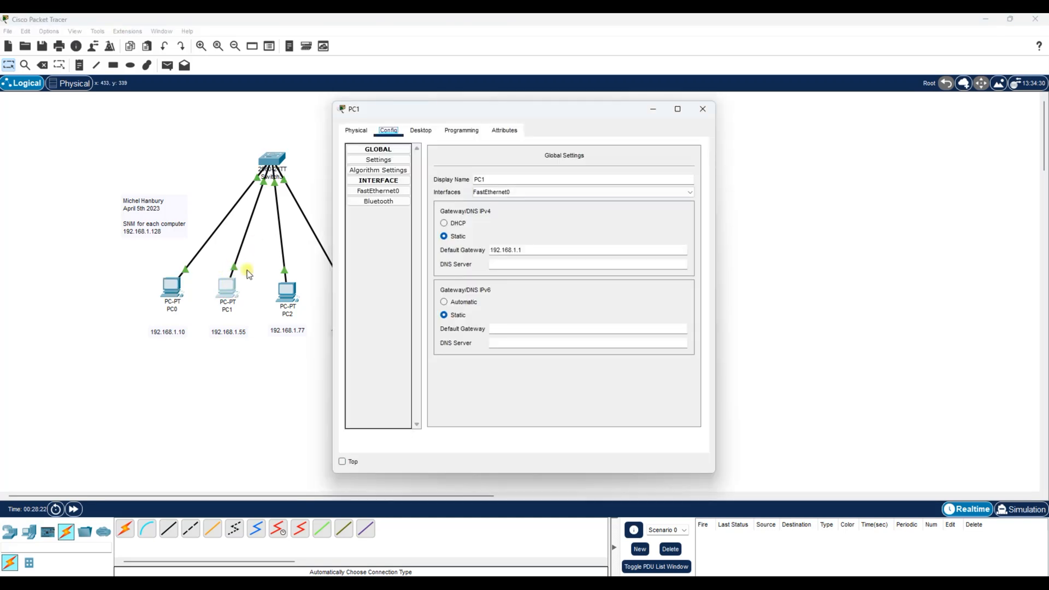
left_click(377, 191)
key("BackSpace")
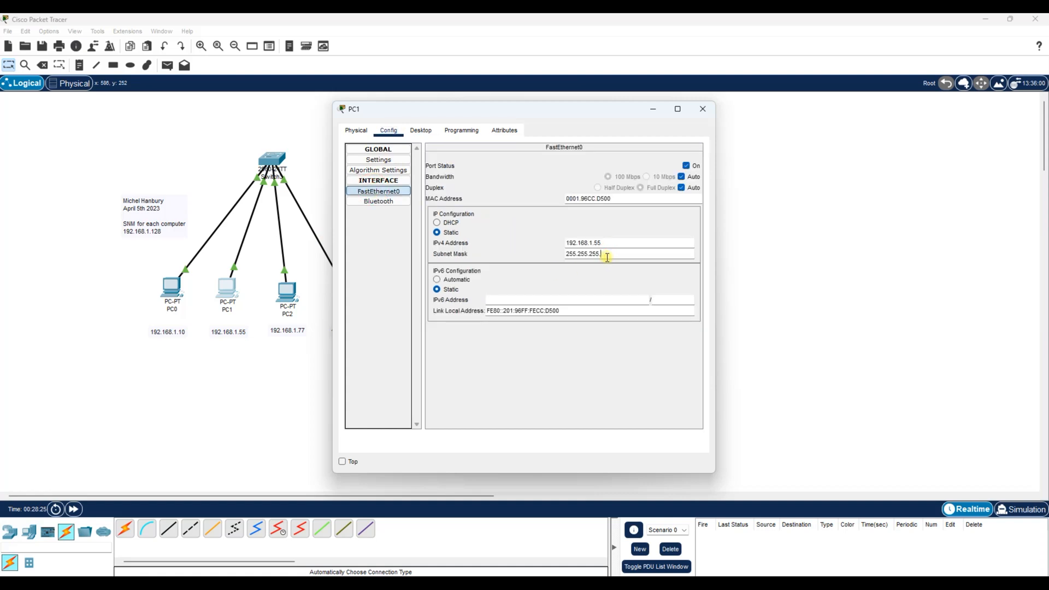
type("128")
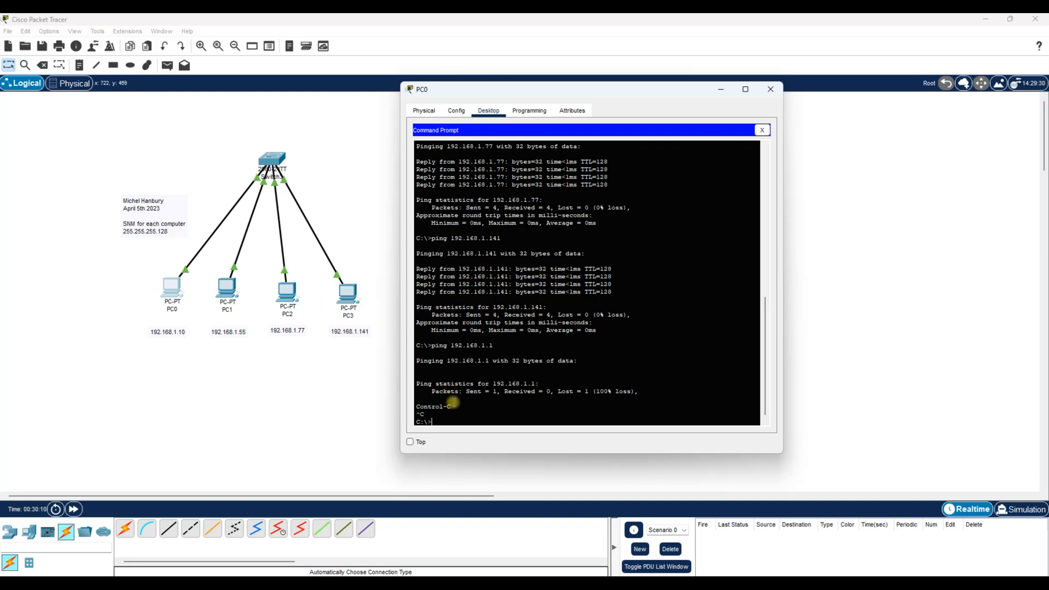
- Ping PC0's own address, 192.168.1.10, from its command prompt to retest with the changed subnet mask
type("ping 192.168.1.10")
key("Return")
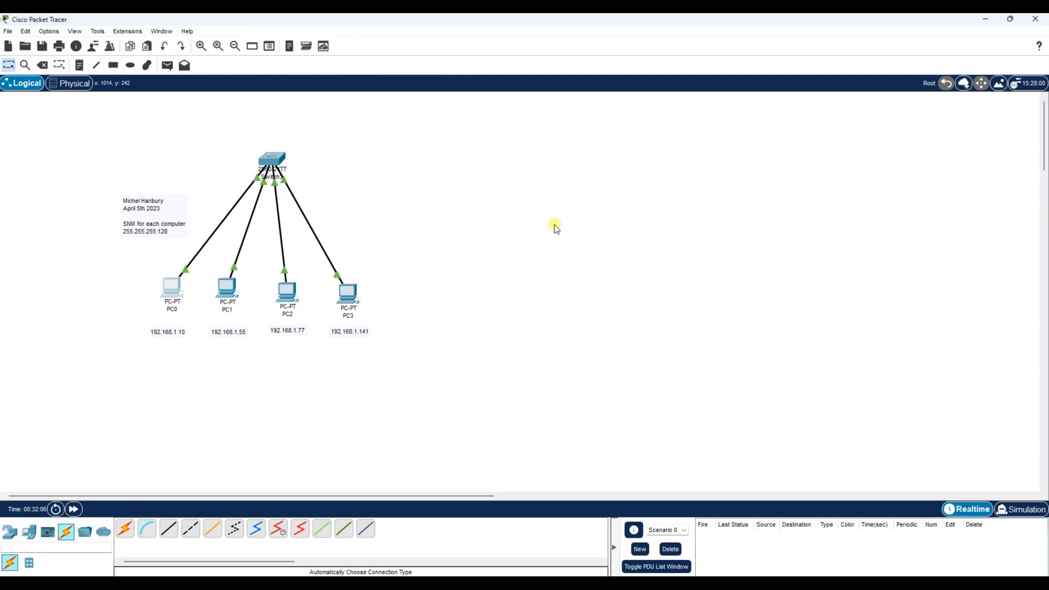
- Send a simple PDU with PC0 as both source and destination
left_click(168, 66)
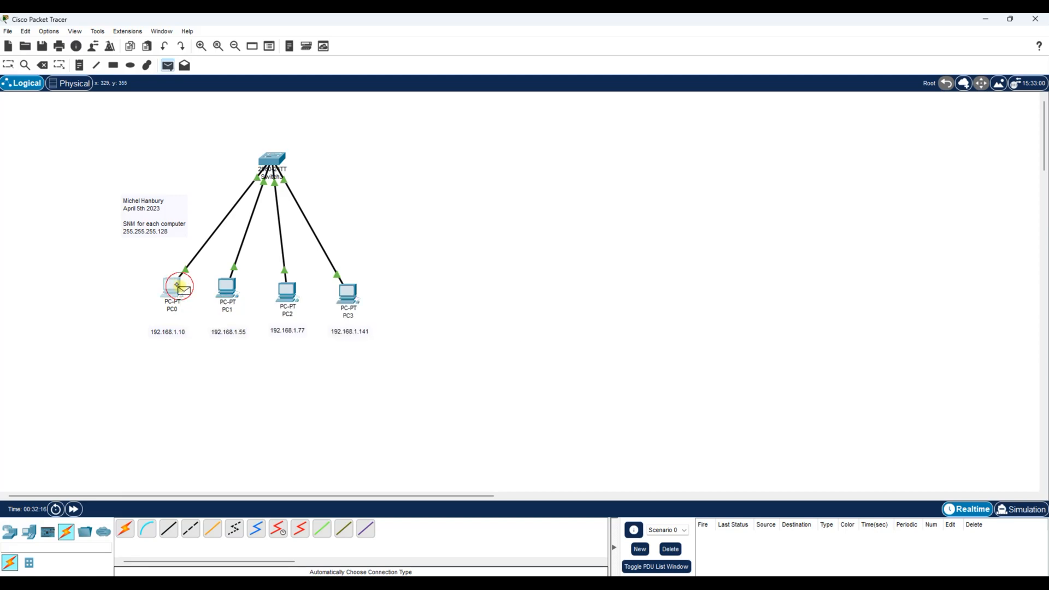
mouse_move(173, 289)
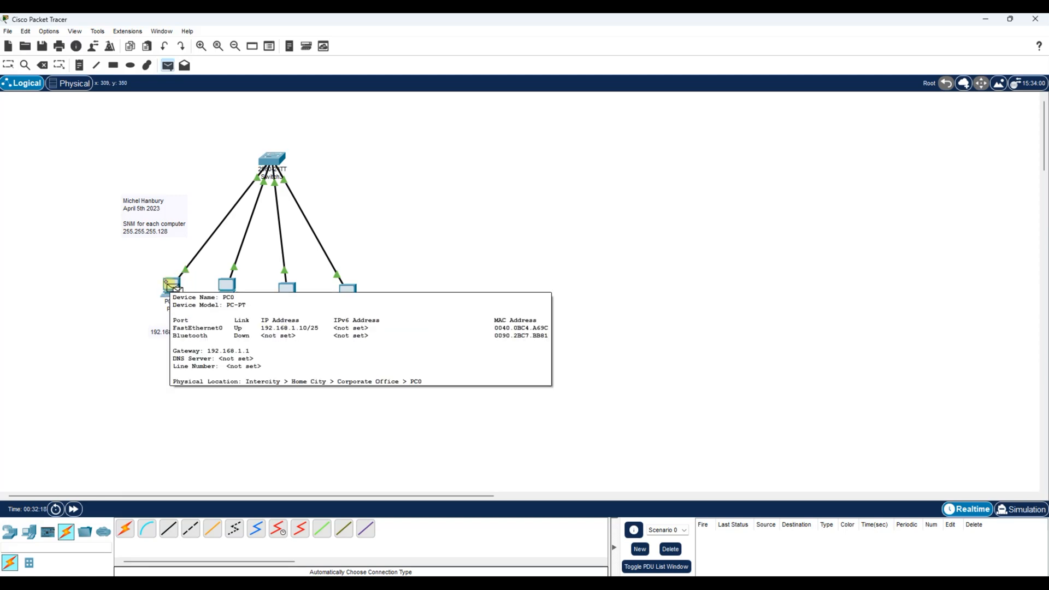
double_click(172, 289)
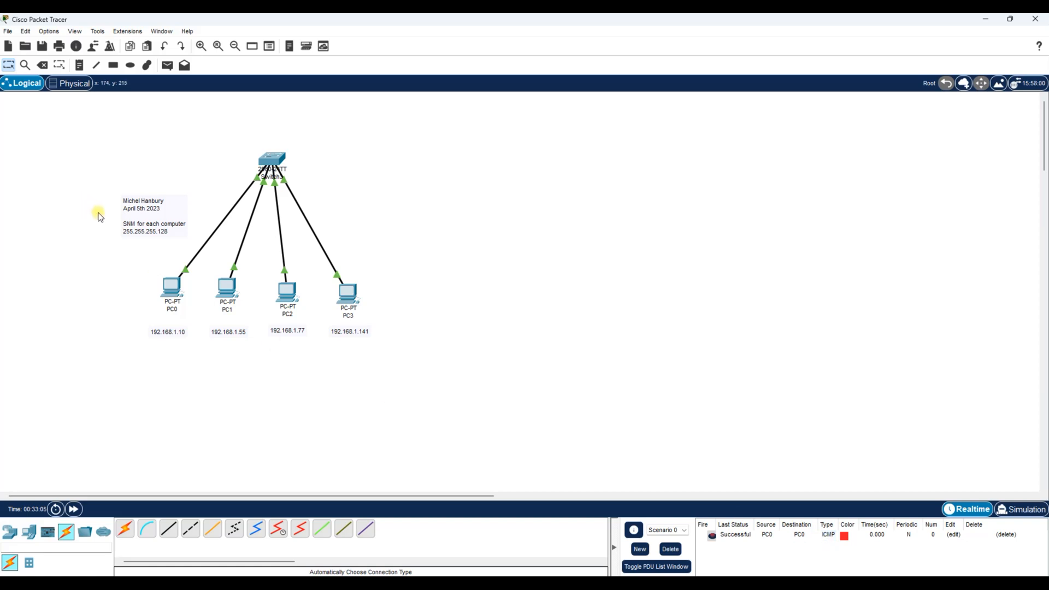
- Send a simple PDU from PC0 to PC1
left_click(167, 65)
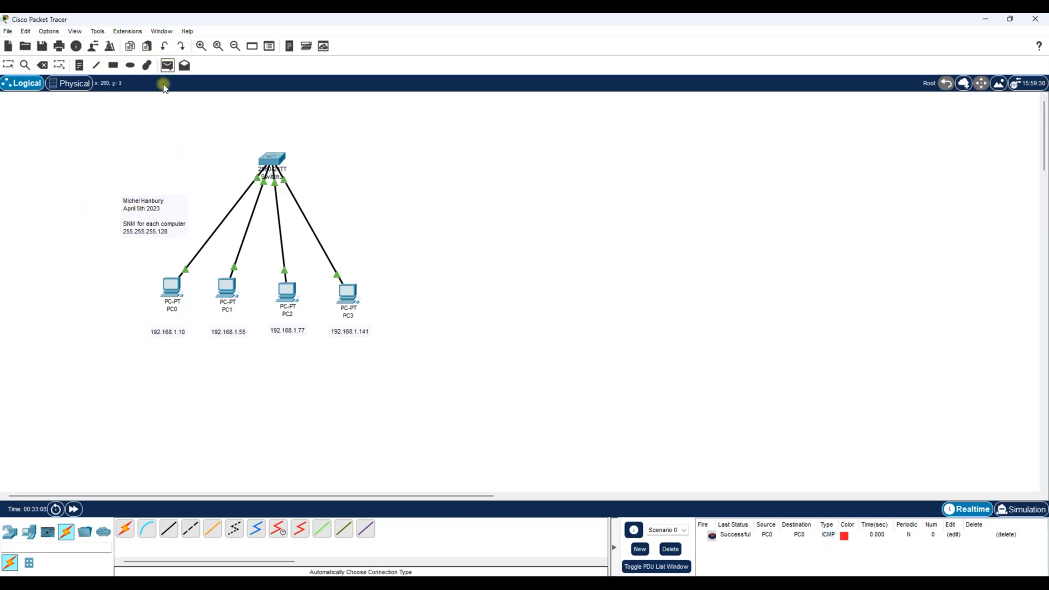
left_click(170, 286)
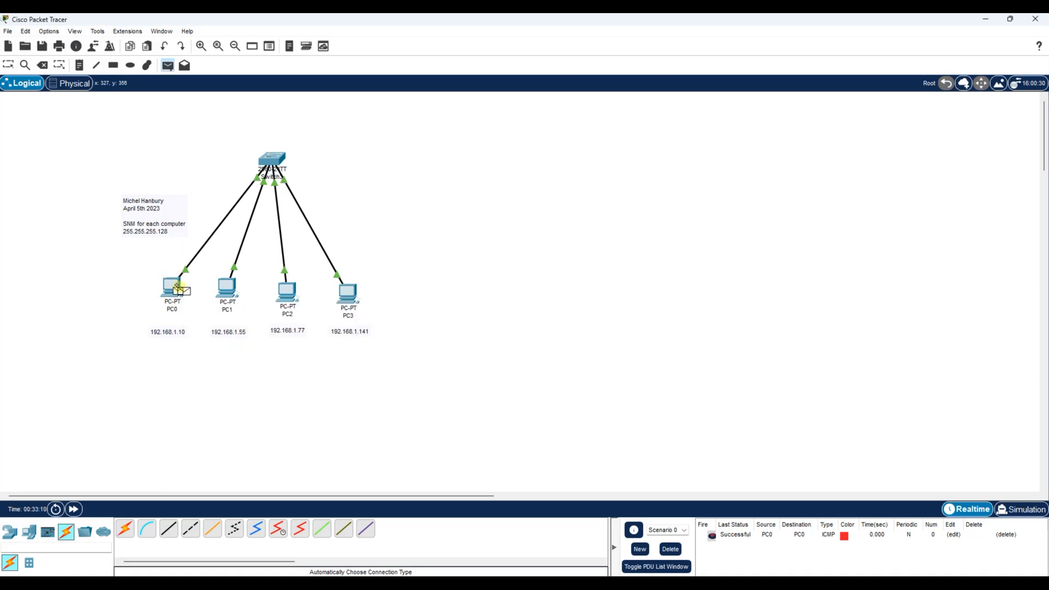
left_click(227, 287)
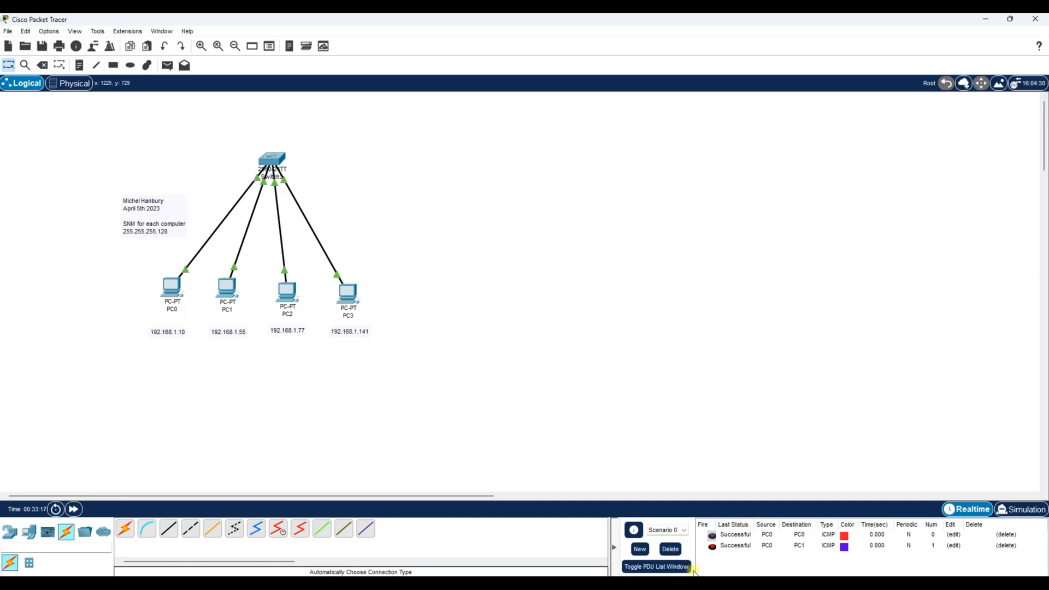
- Delete the scenario with all its PDUs, and display the PDU list in an enlarged window below the workspace
left_click(671, 549)
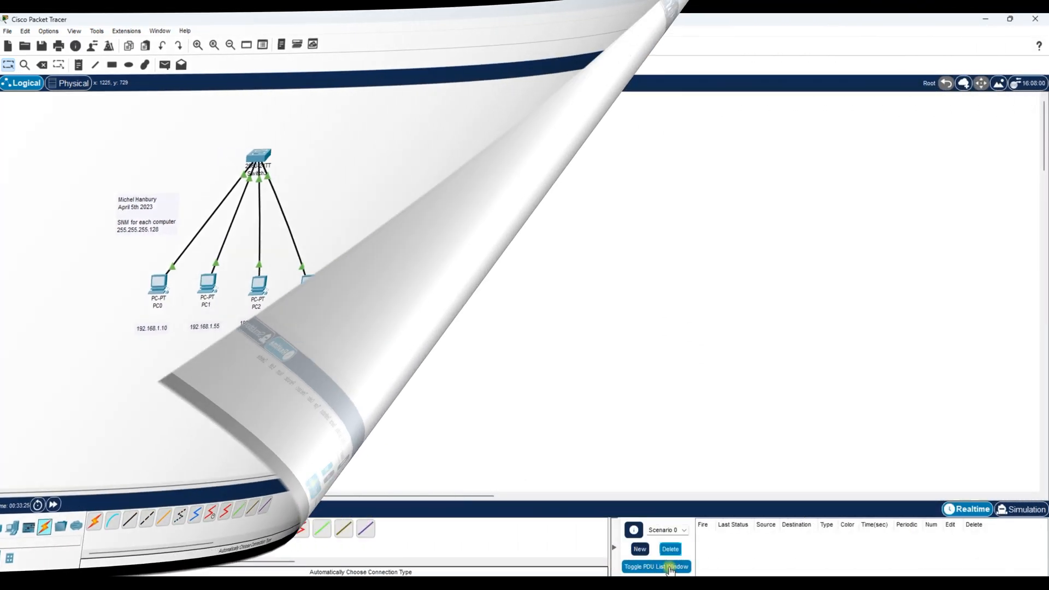
left_click(670, 567)
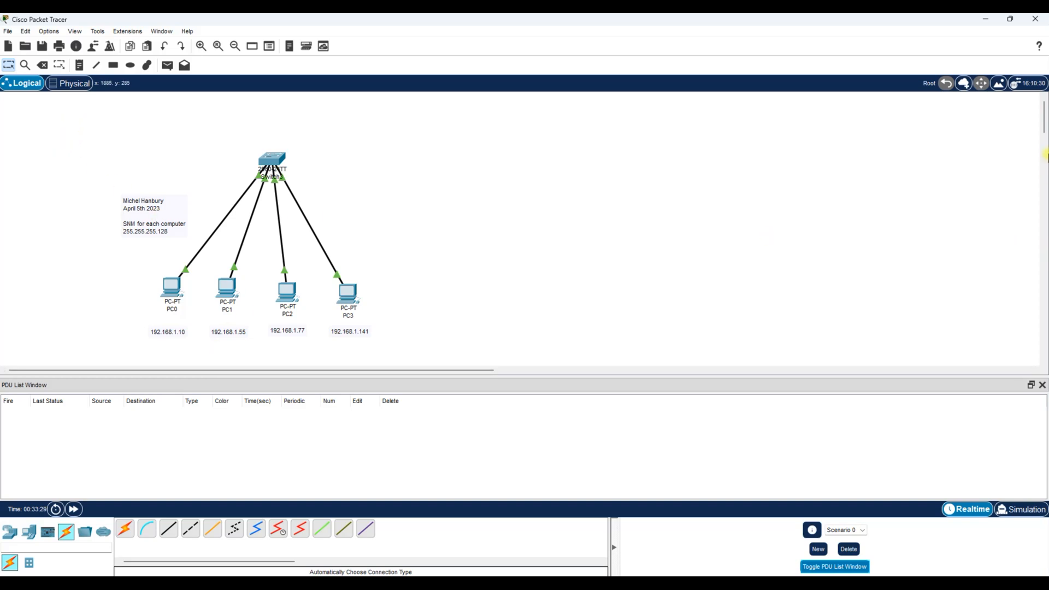
scroll(1045, 161, "down", 2)
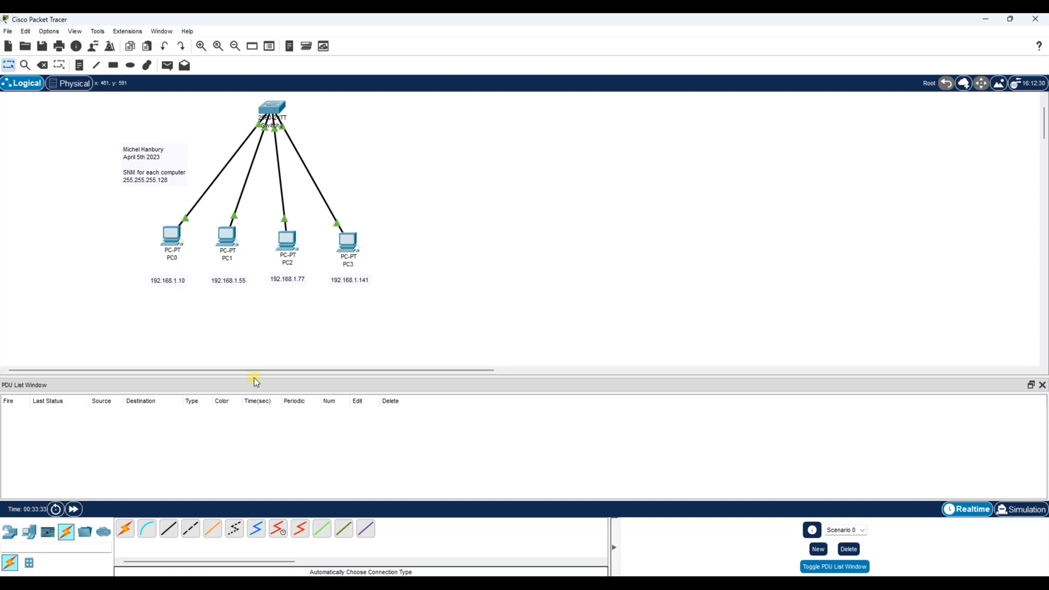
left_click_drag(253, 376, 255, 320)
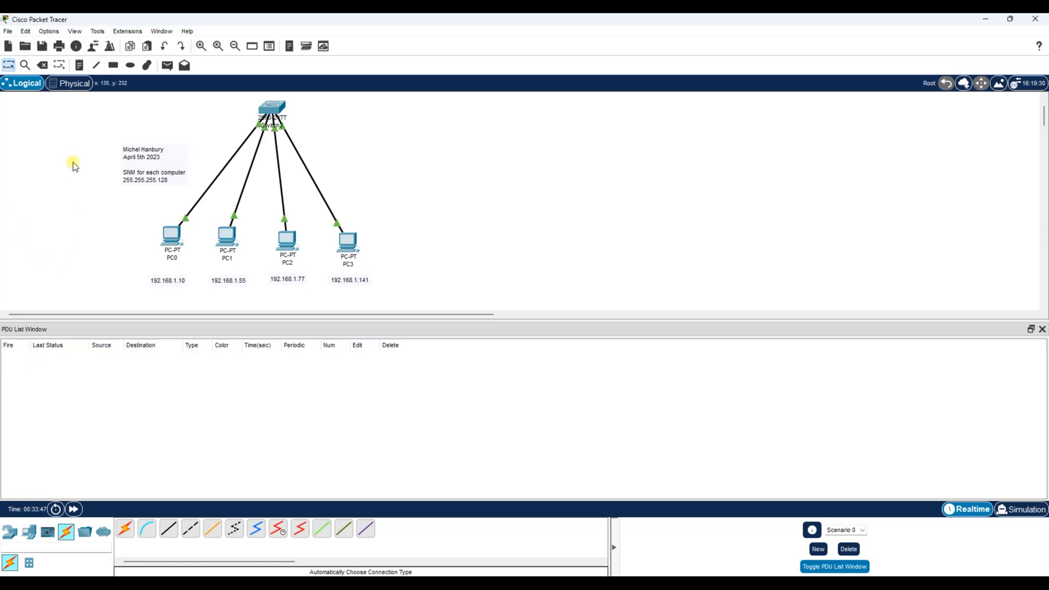
- Send simple PDUs from PC0 to itself and from PC0 to PC1
left_click(167, 65)
left_click(172, 235)
left_click(172, 235)
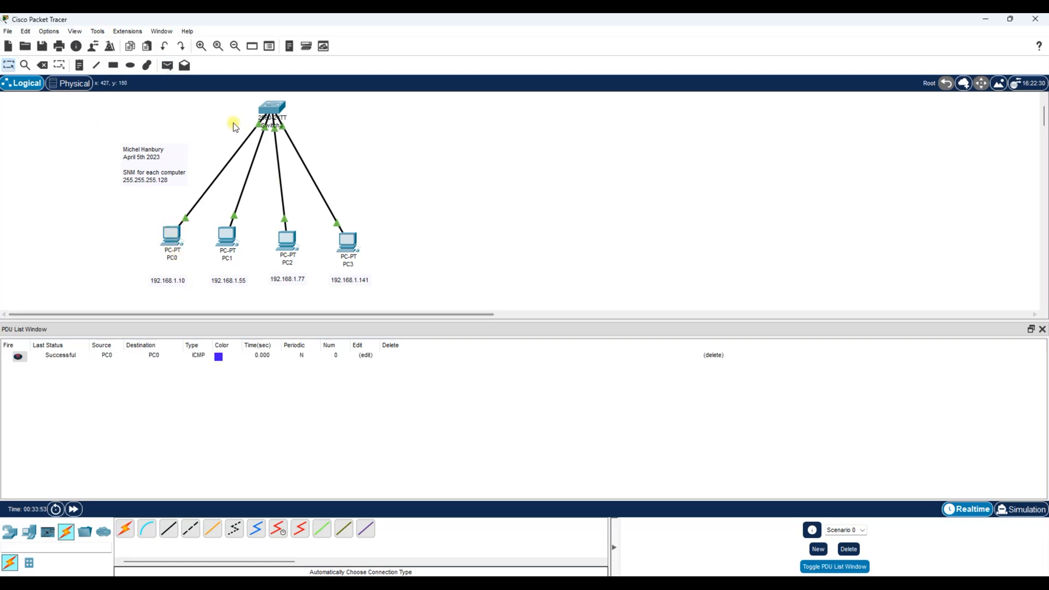
left_click(167, 66)
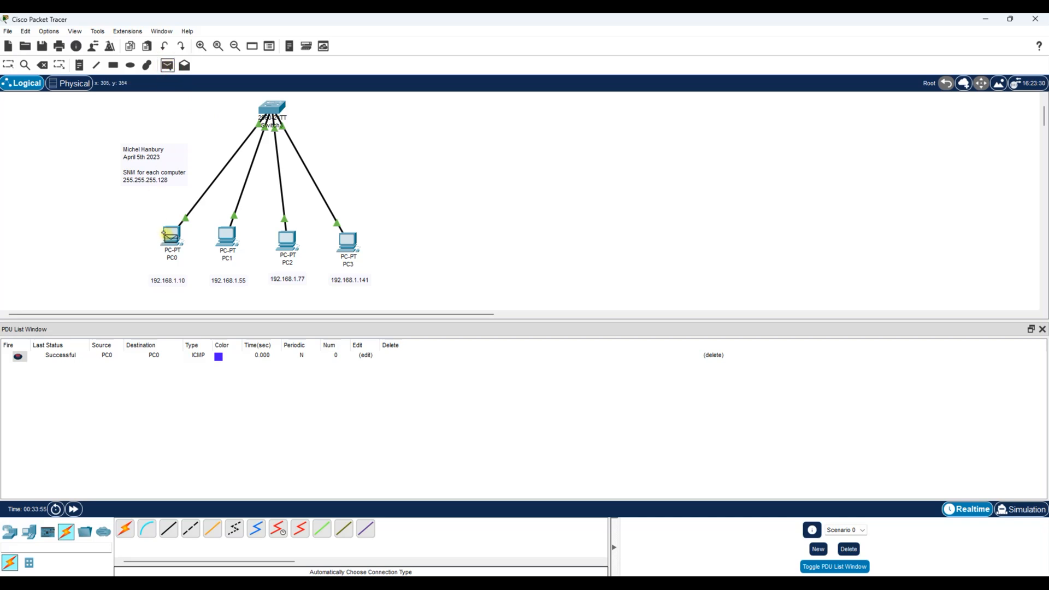
left_click(172, 235)
left_click(228, 238)
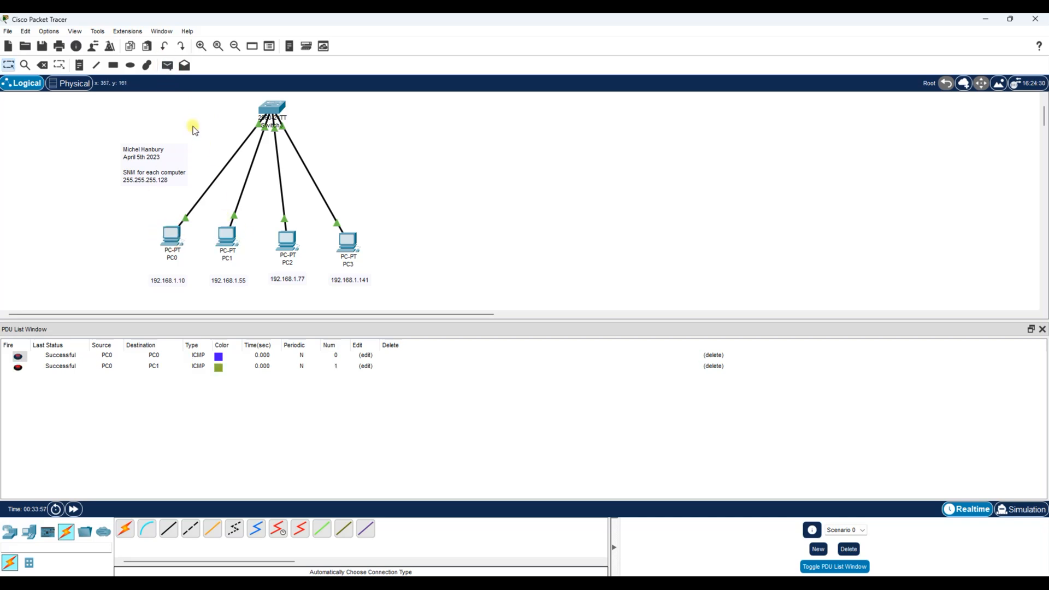
- Send simple PDUs from PC0 to PC2 and from PC0 to PC3
left_click(172, 235)
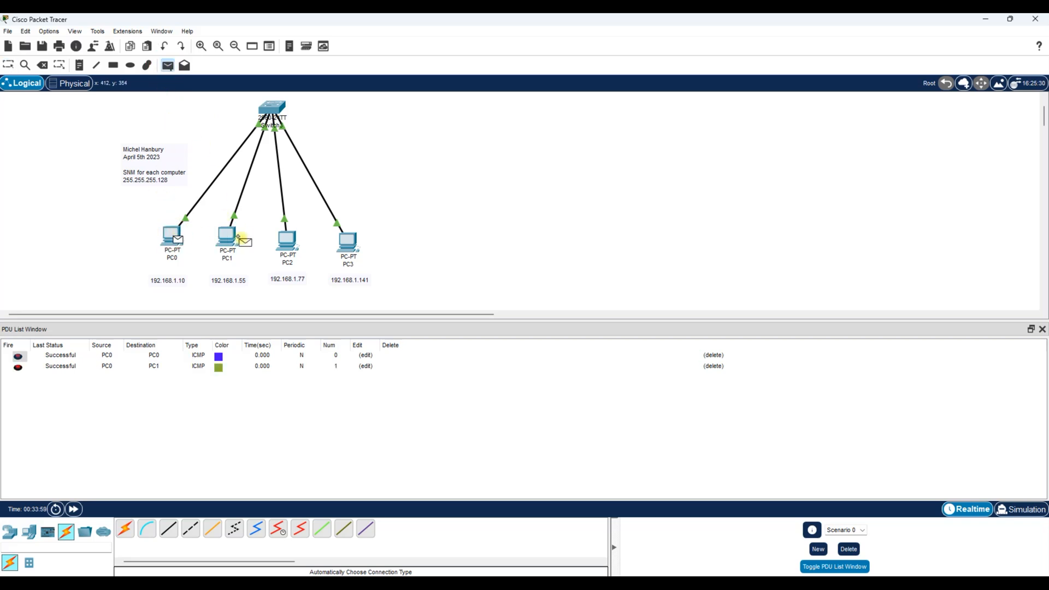
left_click(286, 243)
left_click(167, 66)
left_click(160, 239)
left_click(342, 245)
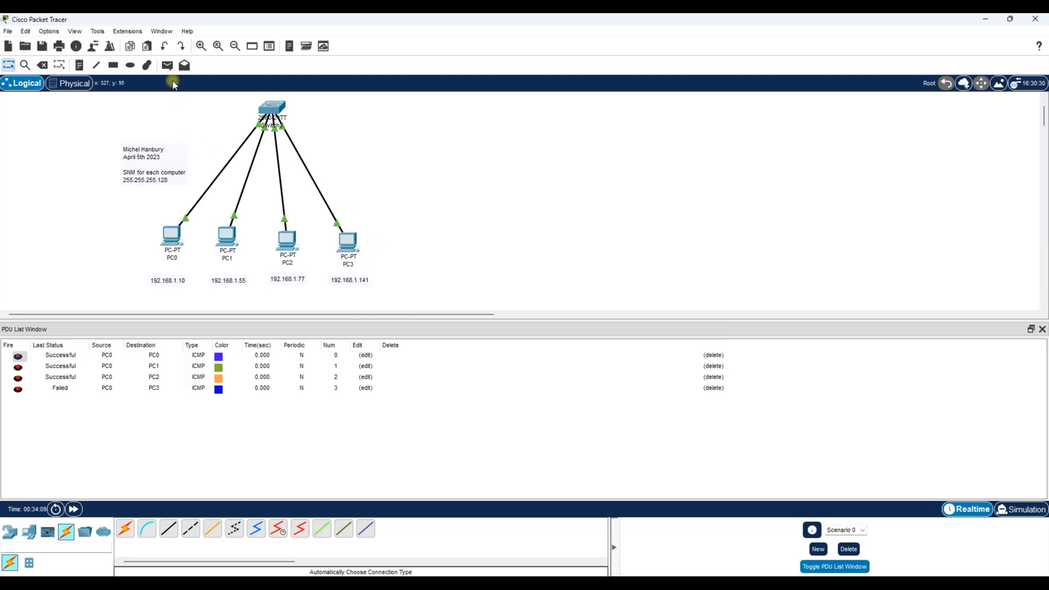
- Send a simple PDU in the reverse direction, from PC2 to PC0
left_click(167, 65)
left_click(288, 240)
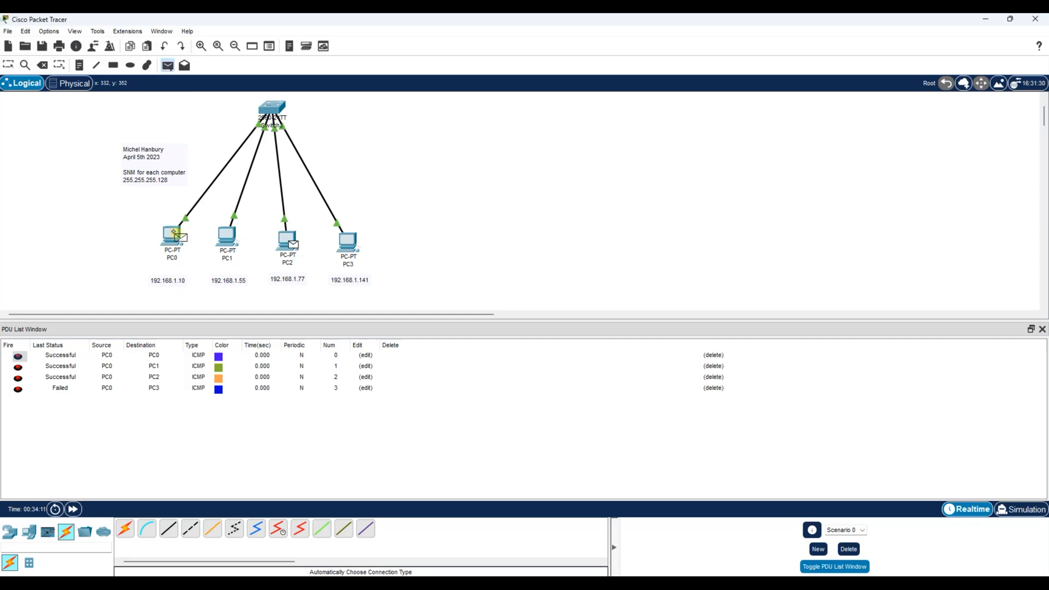
left_click(172, 237)
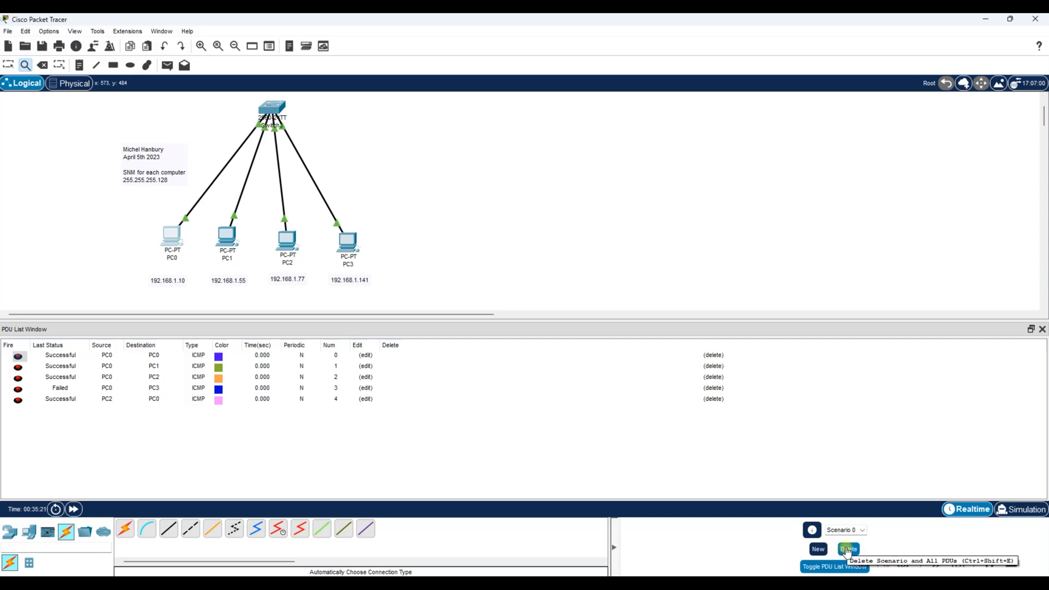
- Clear all PDUs from Scenario 0 and send a new simple PDU from PC0 to PC1
left_click(848, 550)
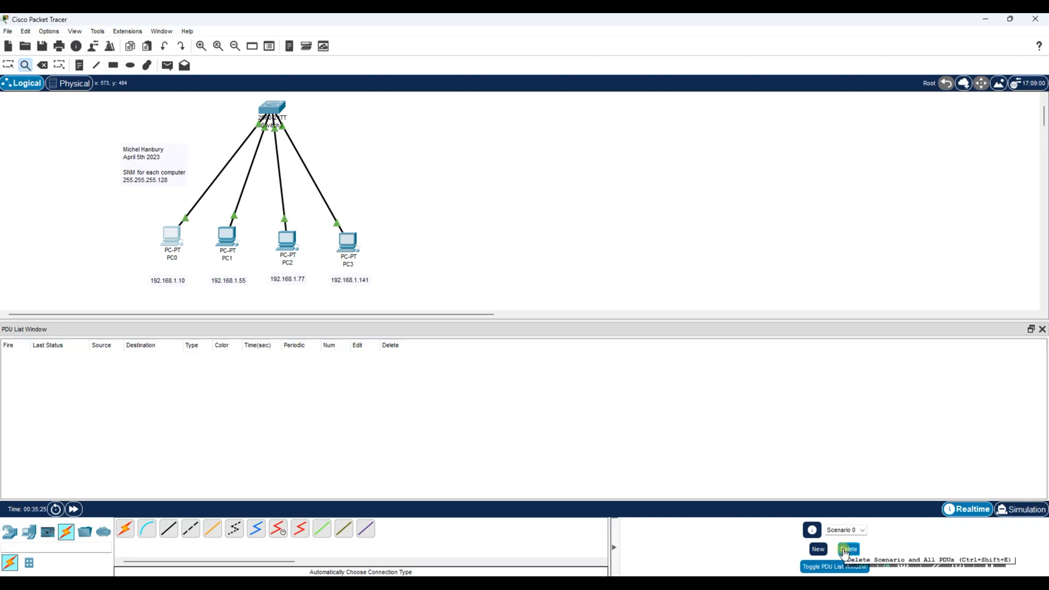
left_click(167, 65)
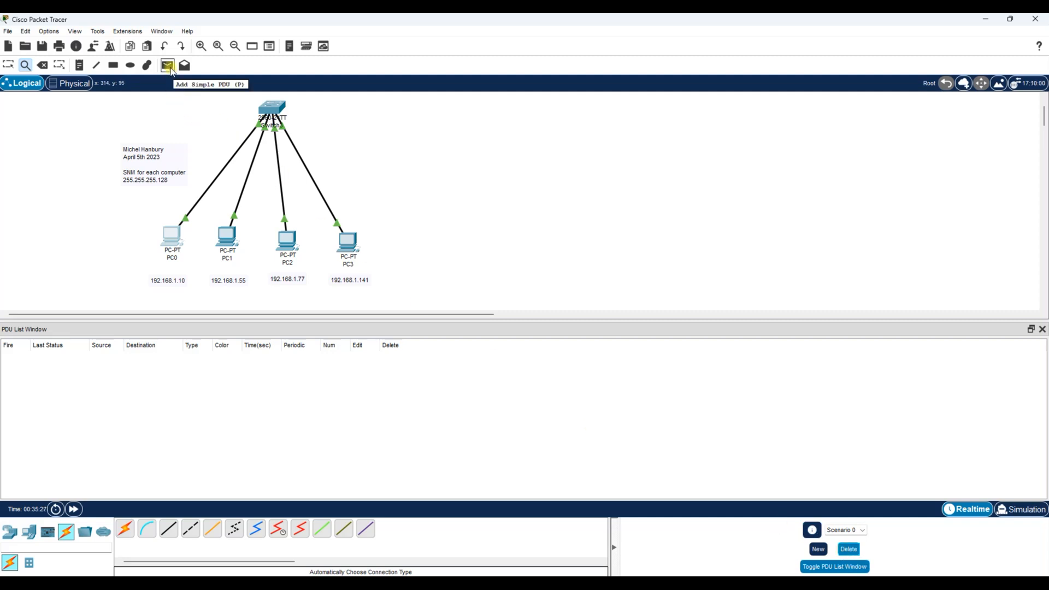
left_click(171, 239)
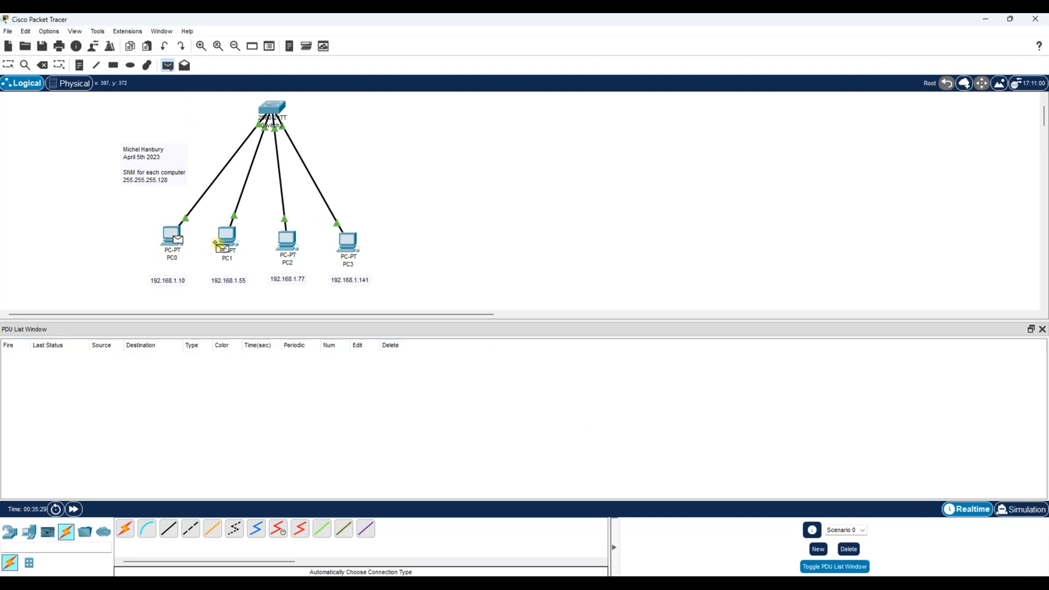
left_click(225, 239)
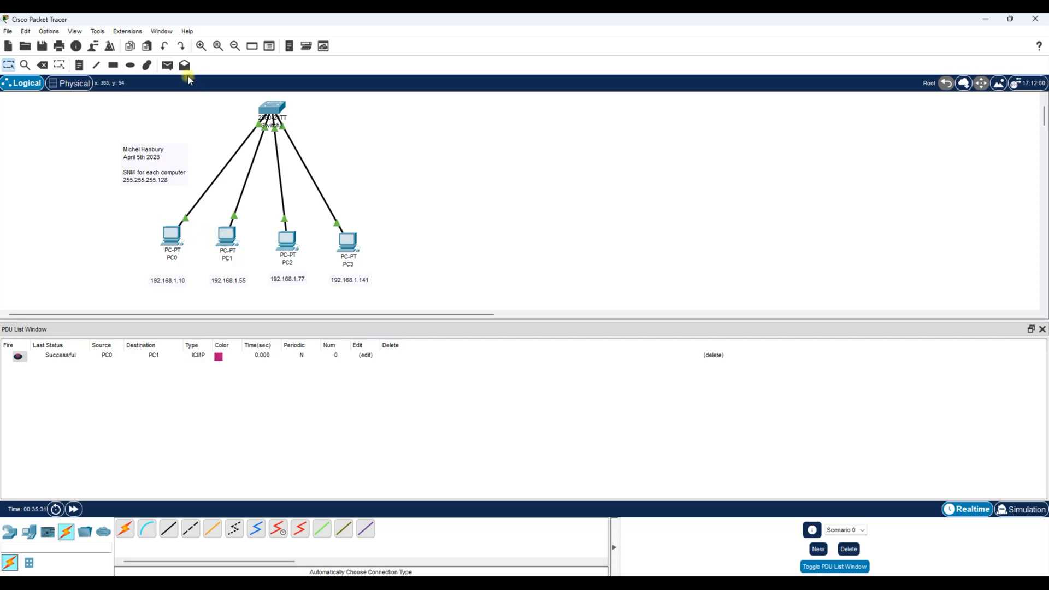
- Send a simple PDU from PC0 to PC2 and delete that entry from the PDU list
left_click(167, 65)
left_click(170, 238)
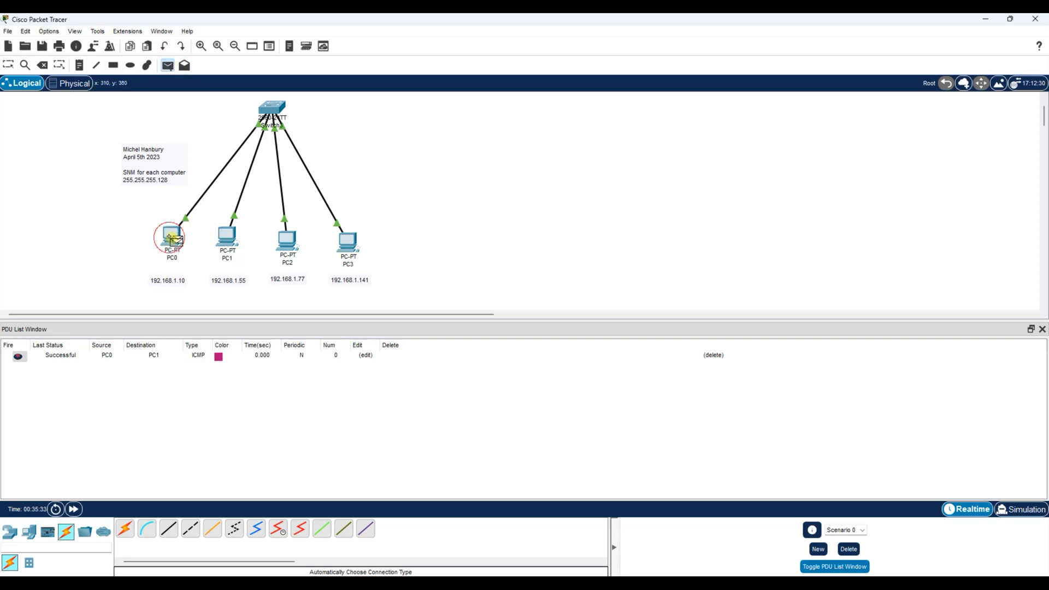
left_click(286, 241)
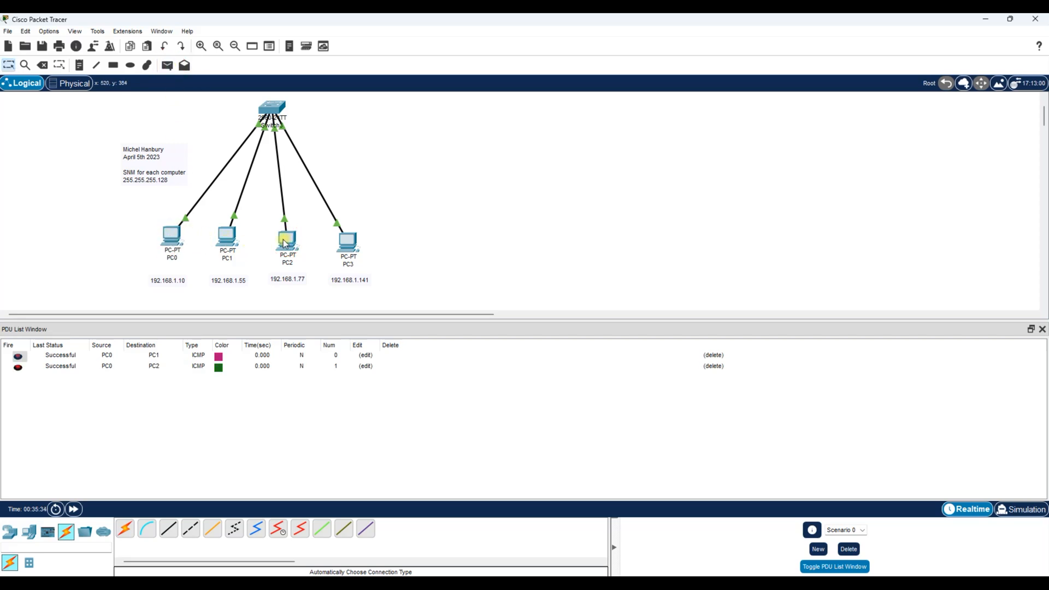
left_click(713, 366)
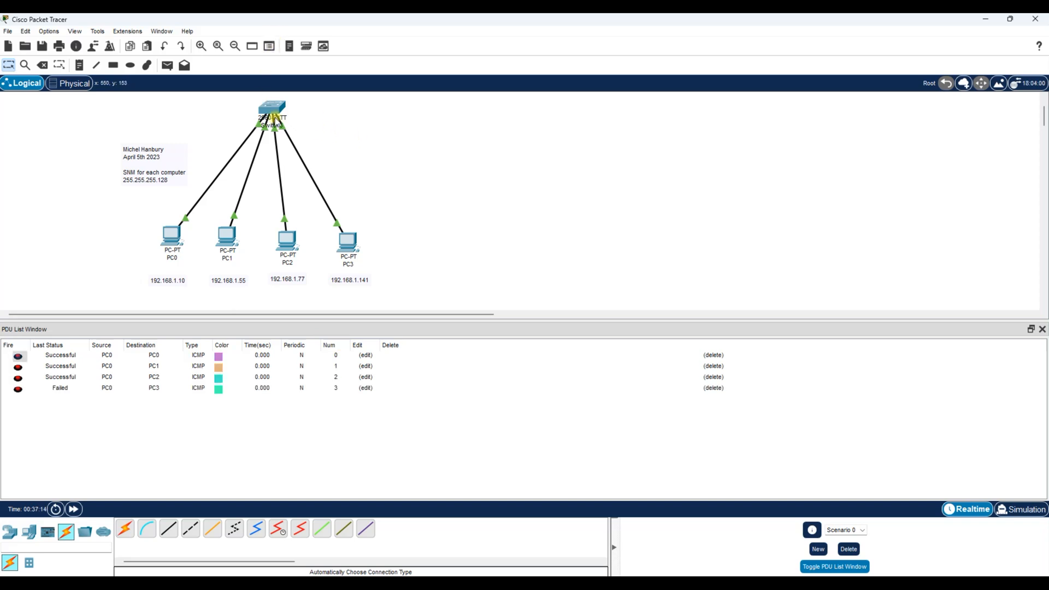
- Inspect PC0's ARP table with its window widened to show all columns, and close it
left_click(24, 65)
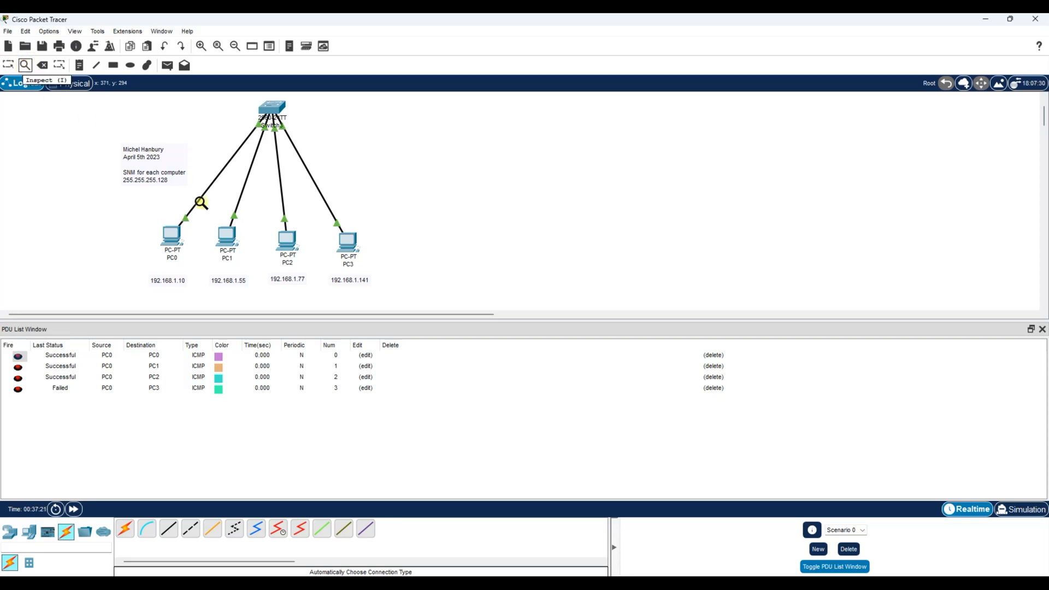
left_click(170, 236)
left_click(212, 247)
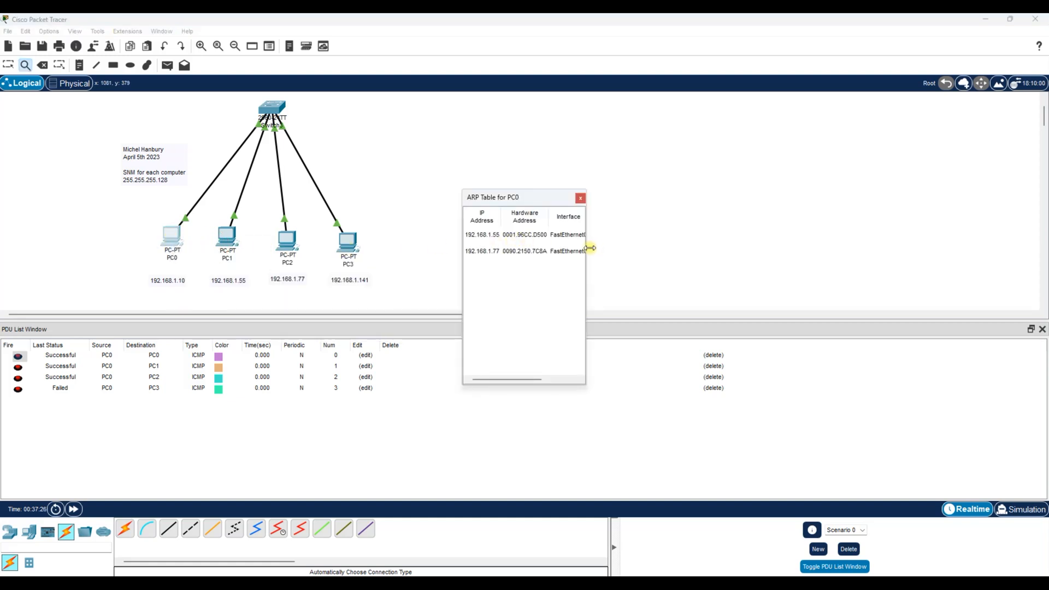
left_click_drag(587, 248, 676, 251)
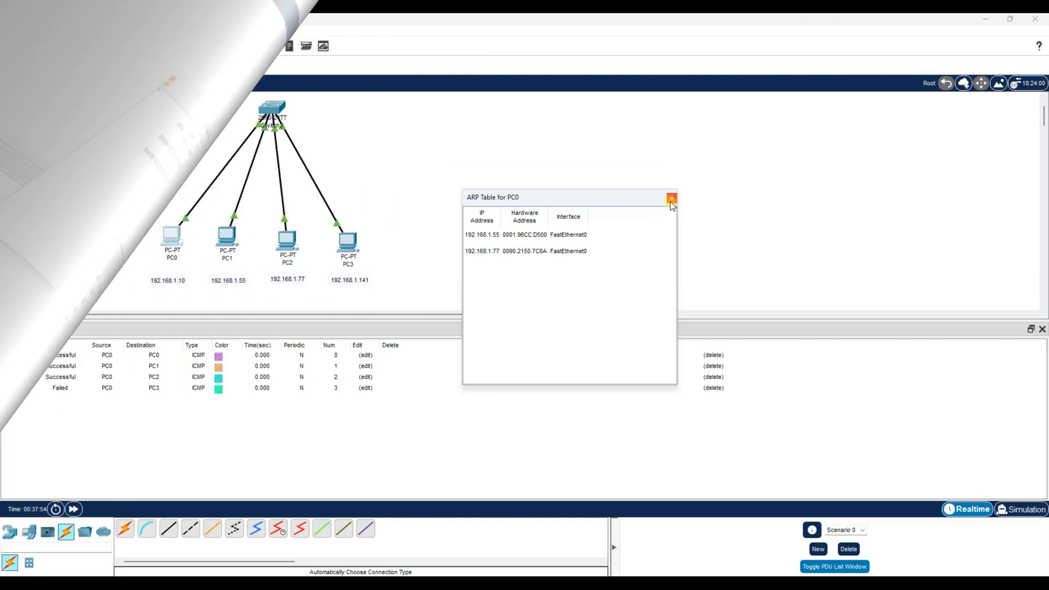
left_click(671, 198)
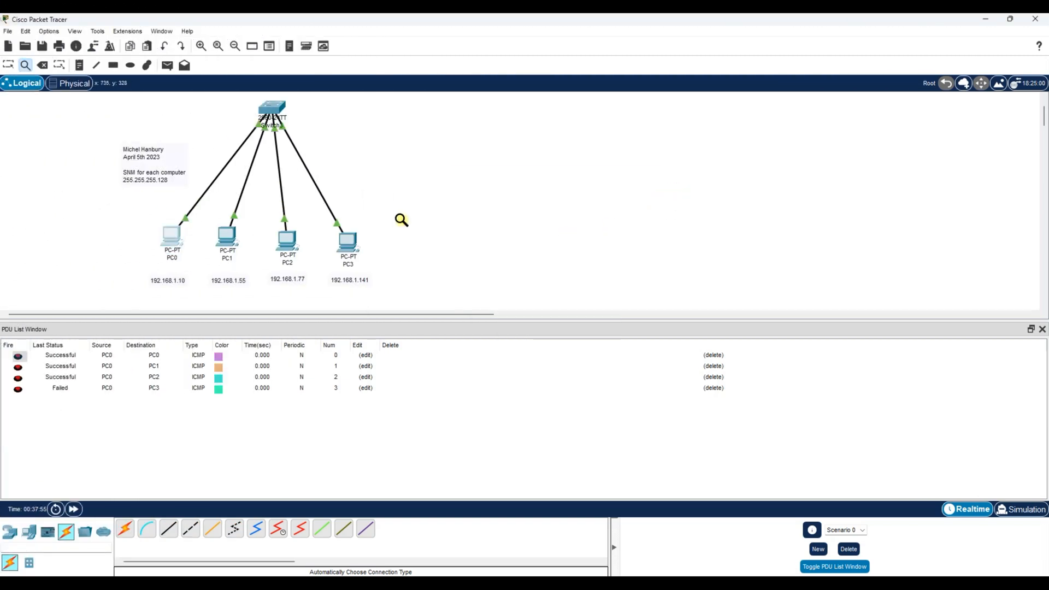
- Choose the rectangle drawing shape and set its outline colour to dark red, #aa0000
left_click(114, 65)
left_click(421, 85)
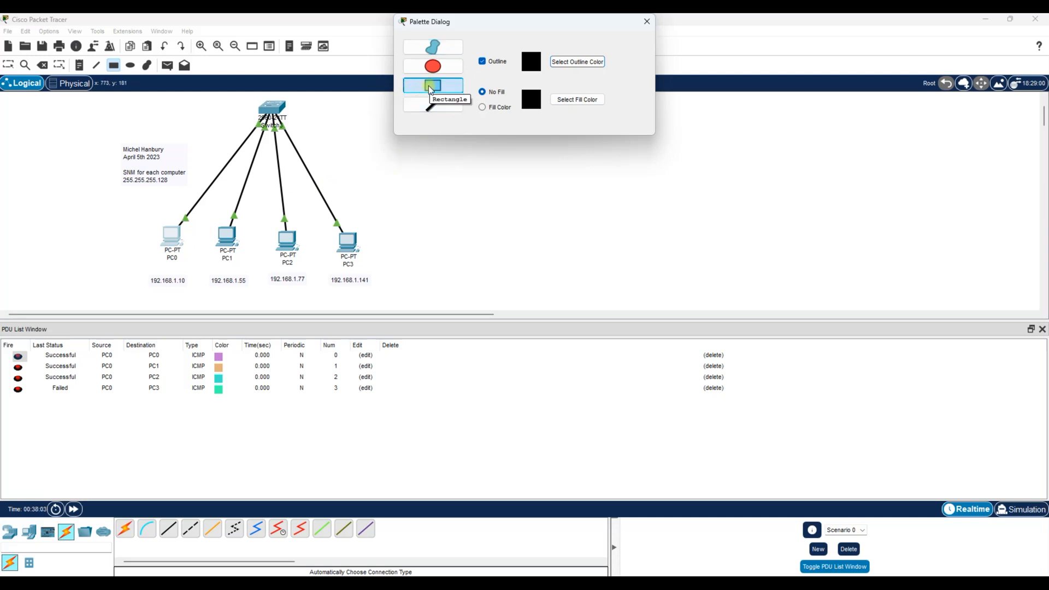
left_click(563, 62)
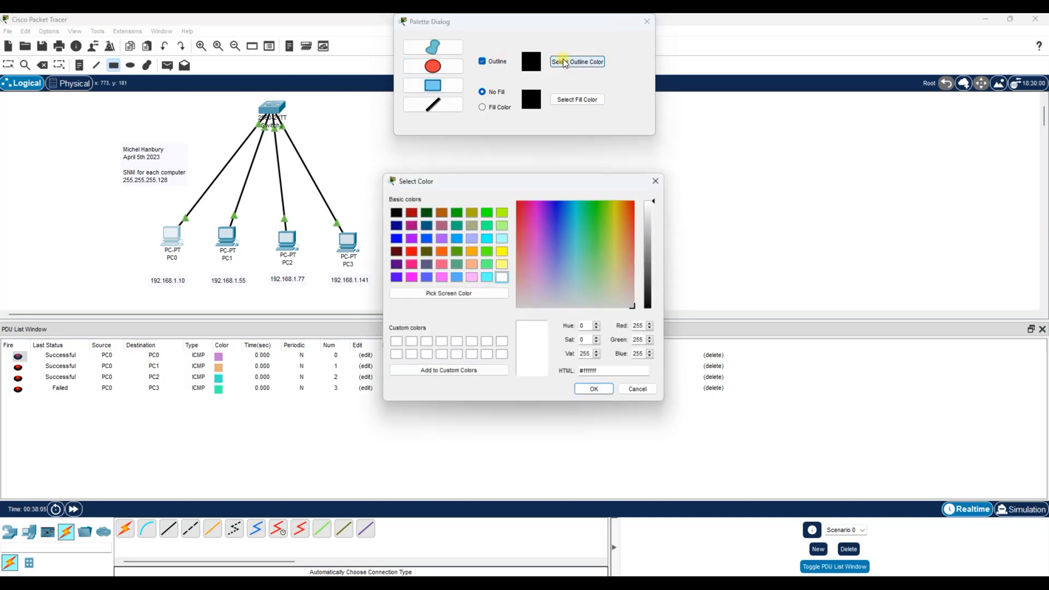
left_click(410, 214)
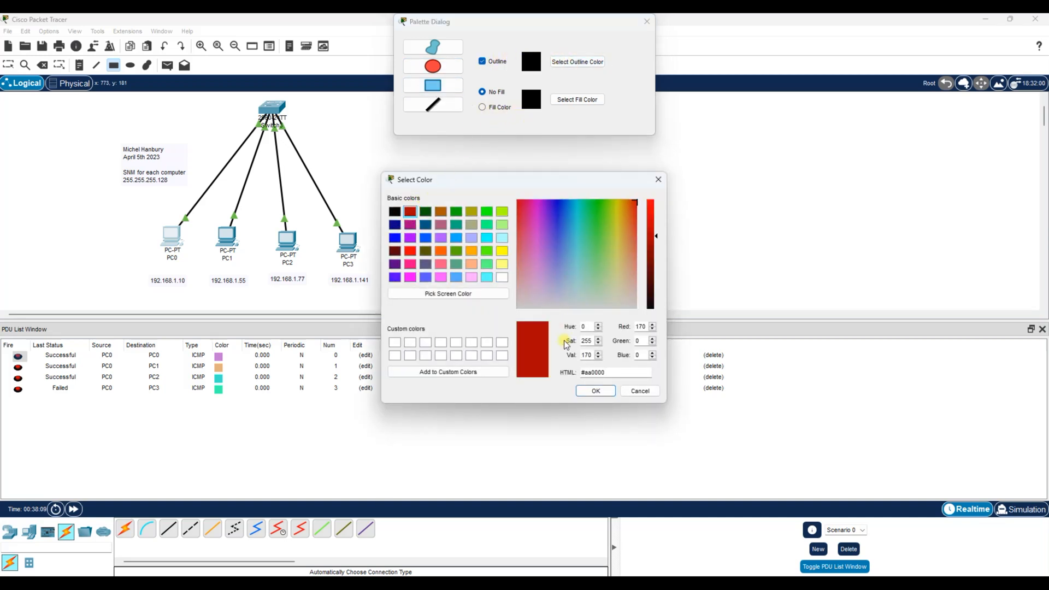
left_click(594, 391)
- Give the rectangle a light green fill and draw it around the four PCs and their IP address labels
left_click(450, 86)
left_click(504, 109)
left_click(567, 103)
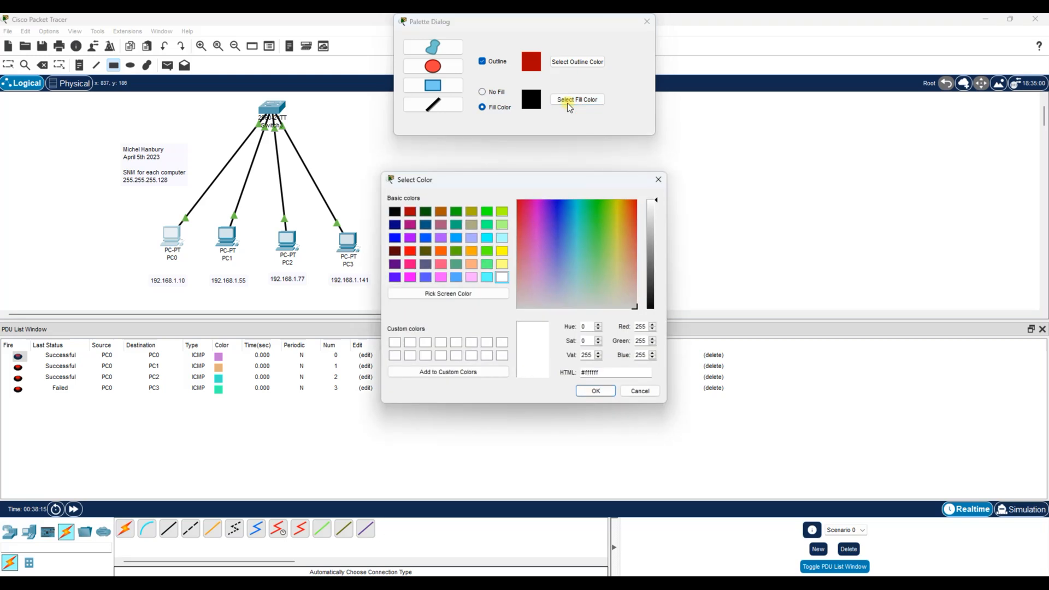
left_click(499, 225)
left_click(590, 391)
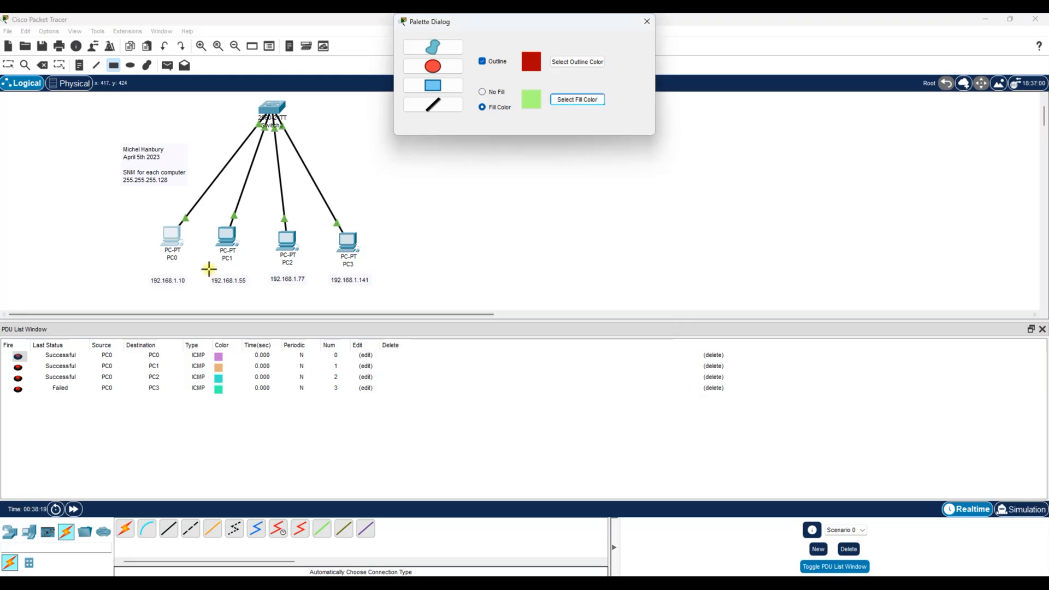
left_click_drag(129, 206, 394, 302)
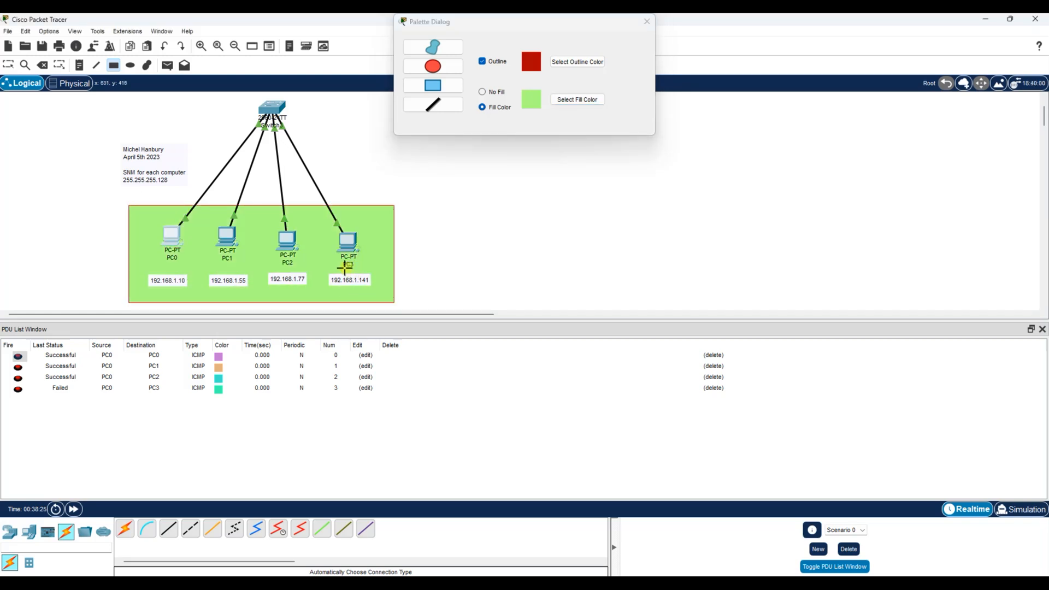
left_click(646, 21)
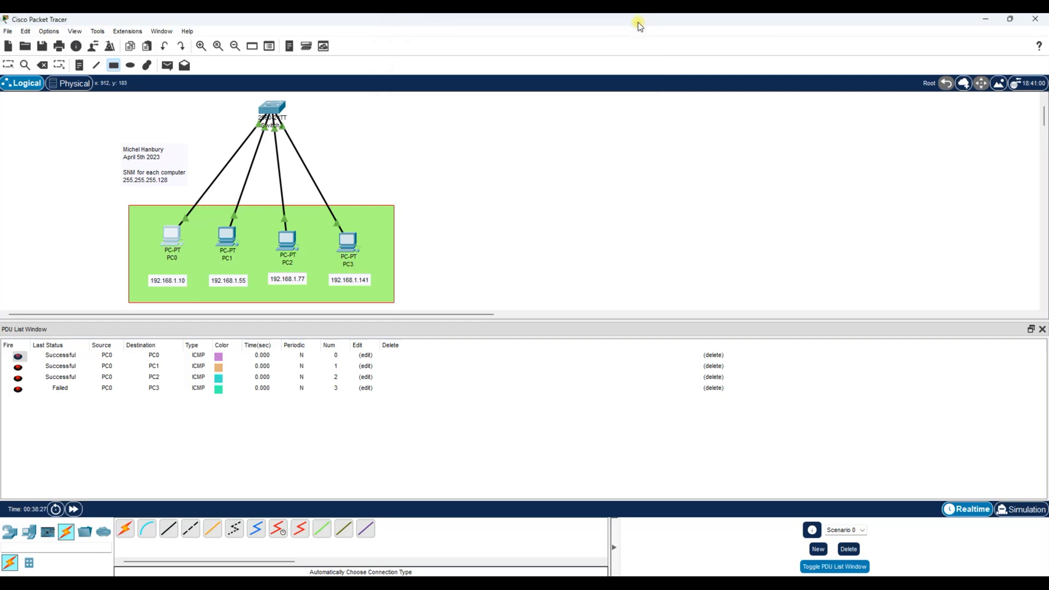
- Place a note reading "Lab 9" beside the green rectangle
left_click(79, 65)
left_click(58, 218)
type("Lab 9")
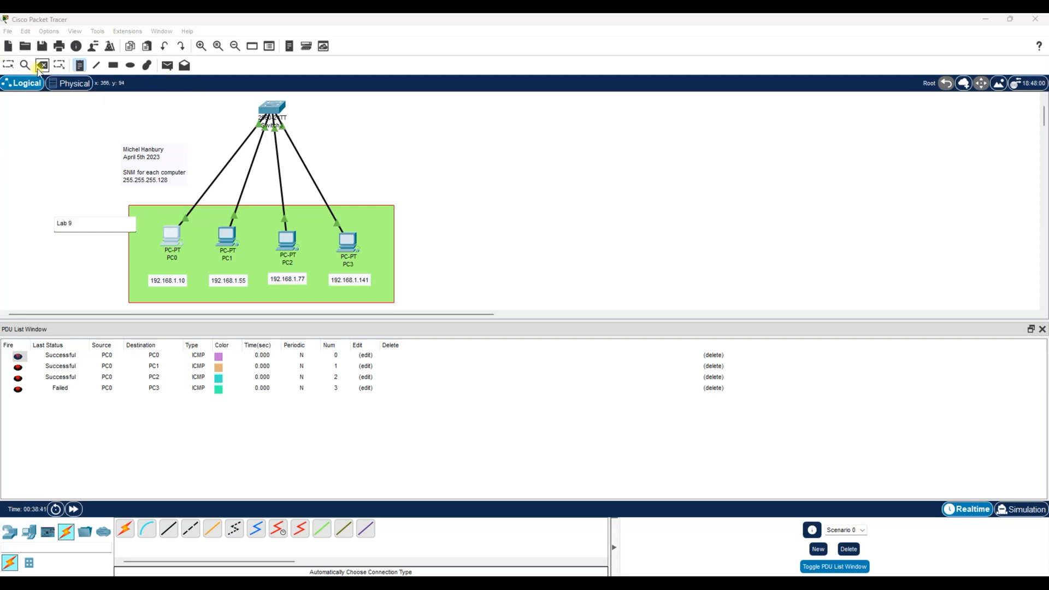
left_click(400, 154)
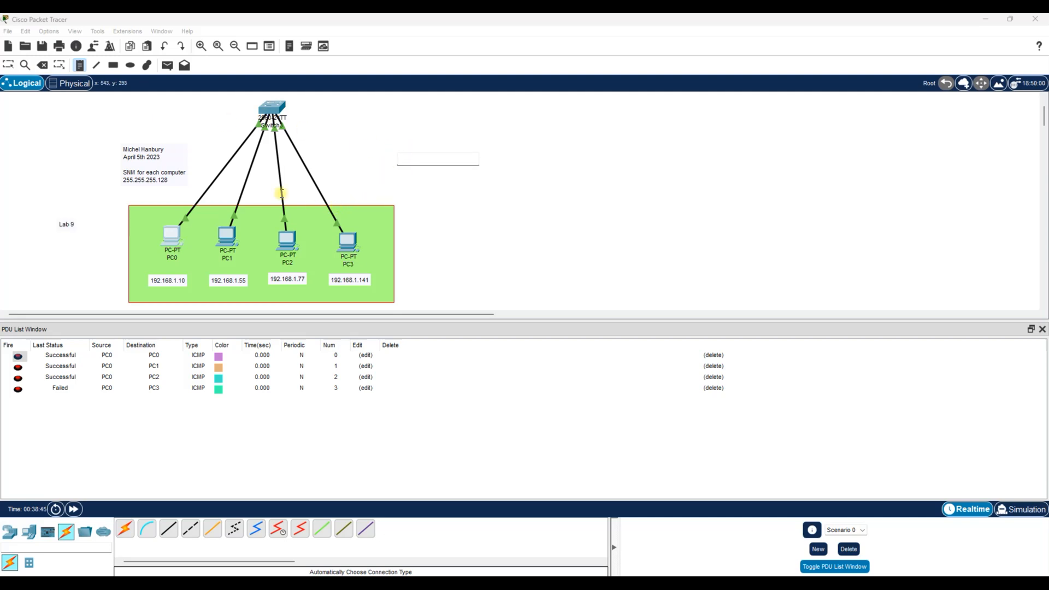
- Delete the "Lab 9" note, cancelling the deletion of PC0
left_click(43, 66)
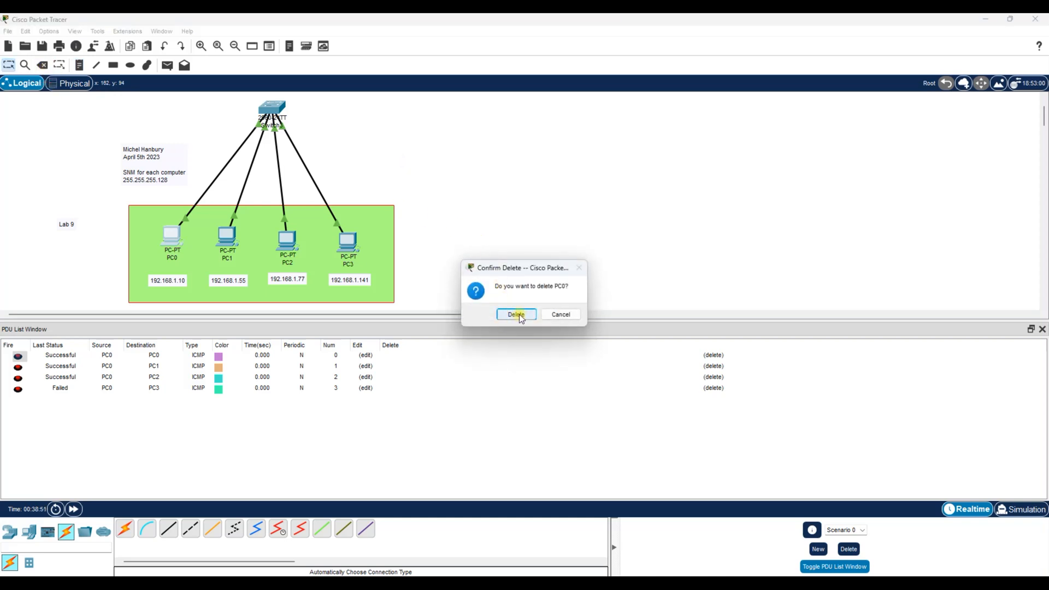
left_click(562, 316)
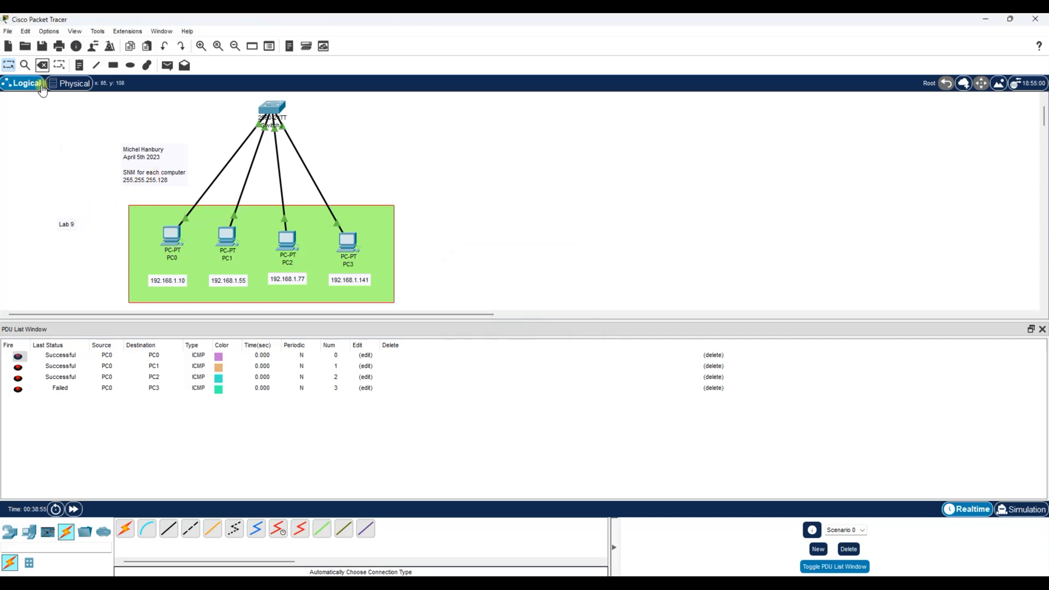
left_click(42, 65)
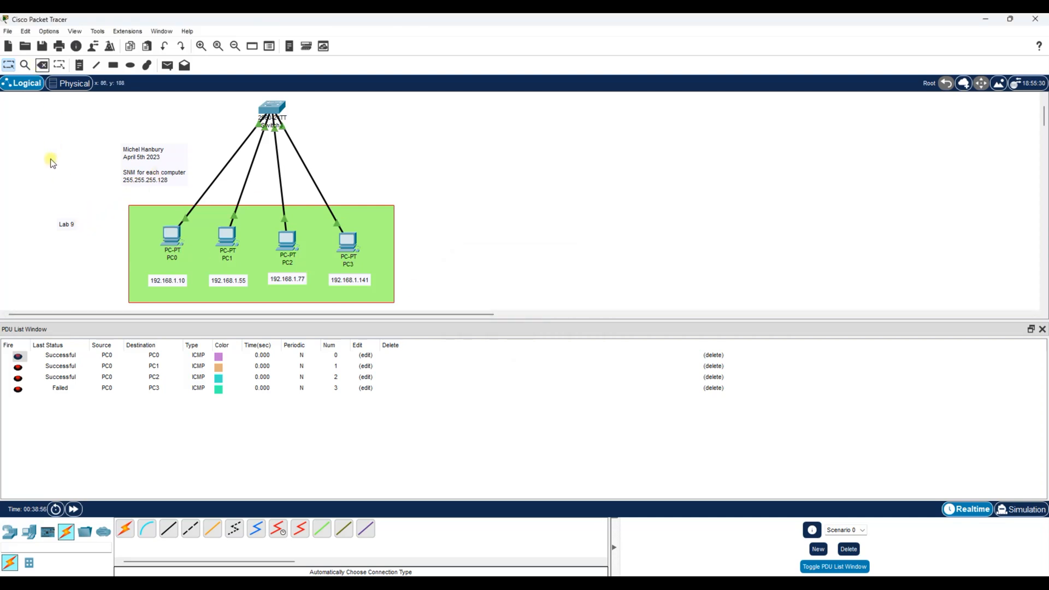
left_click(67, 227)
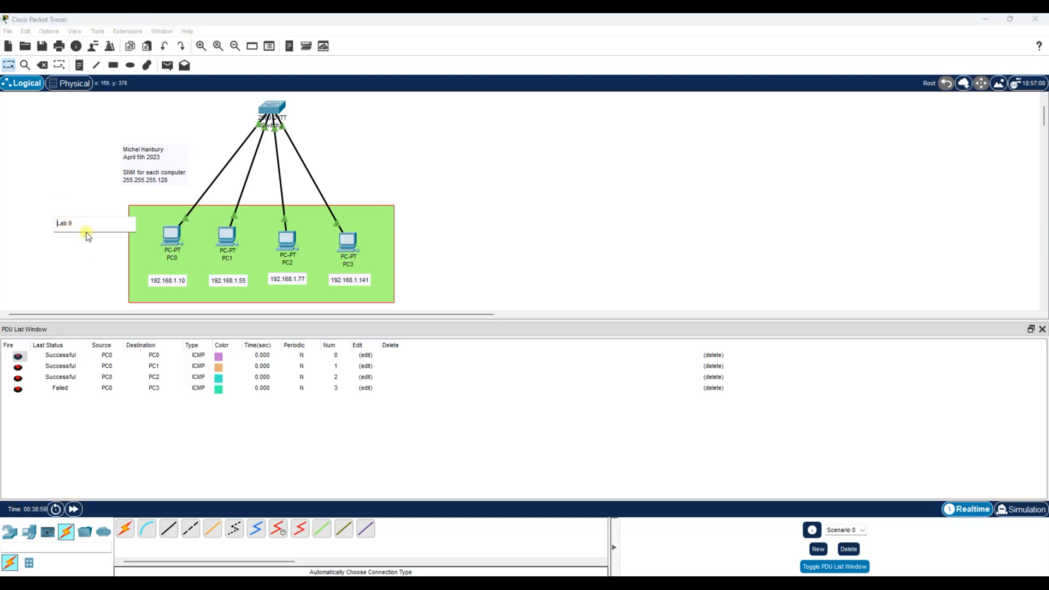
left_click(39, 66)
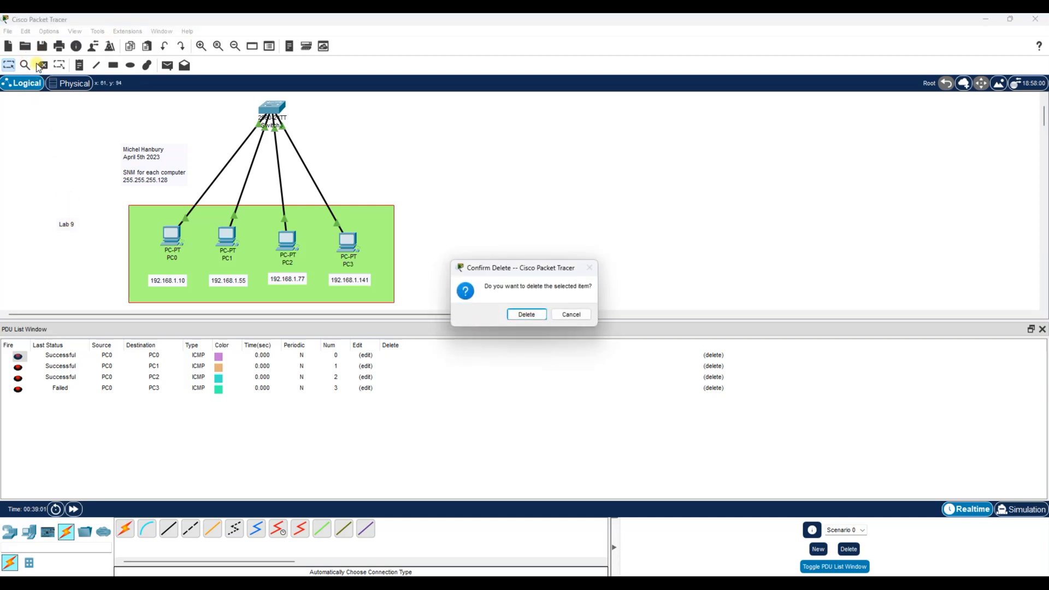
left_click(528, 315)
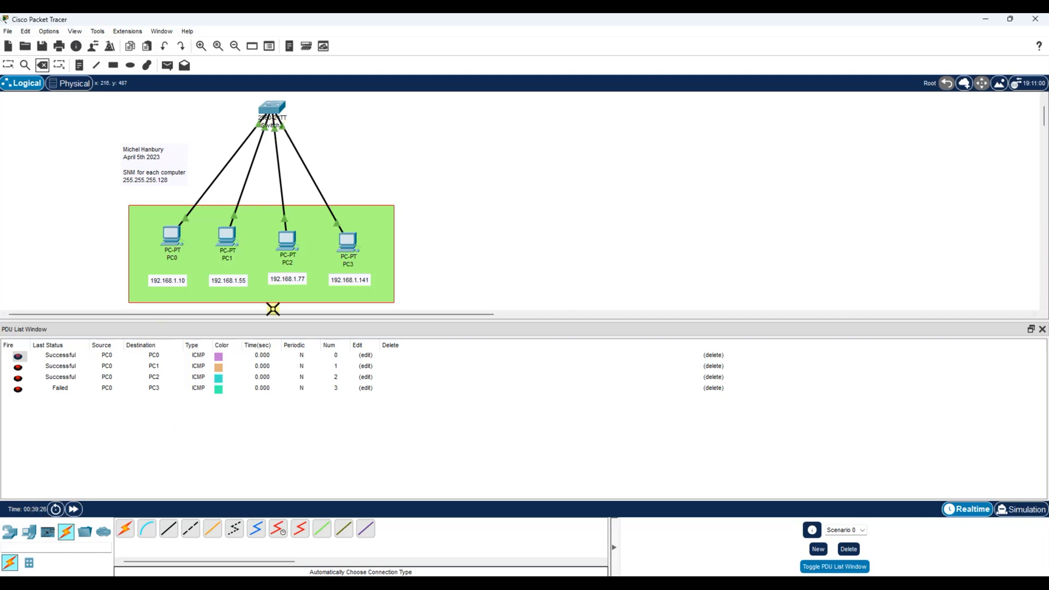
- Return to the selection tool and fast-forward the network time four times
left_click(8, 65)
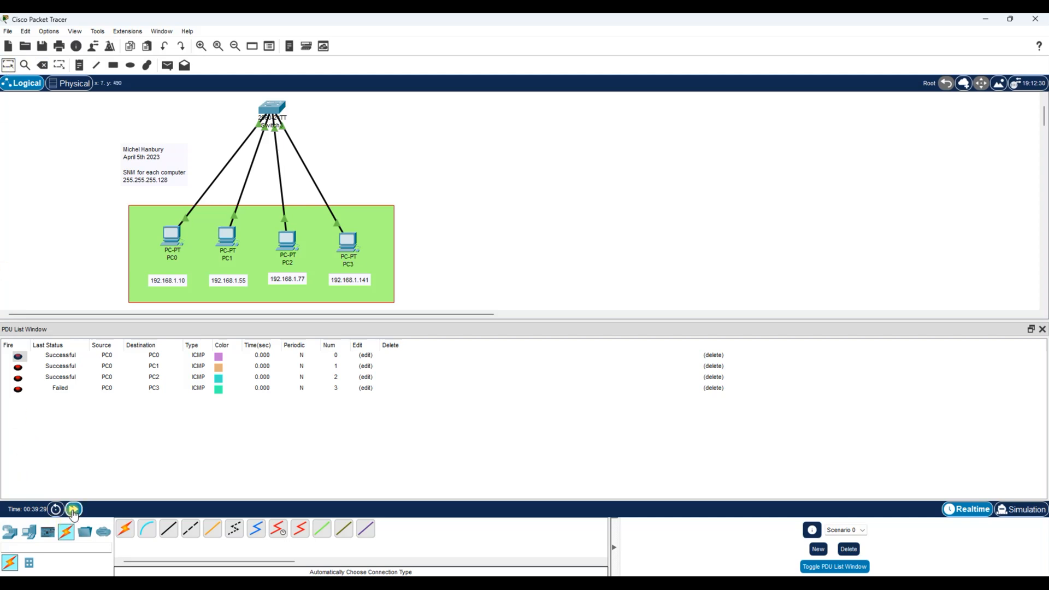
left_click(74, 511)
left_click(73, 511)
left_click(73, 511)
left_click(74, 511)
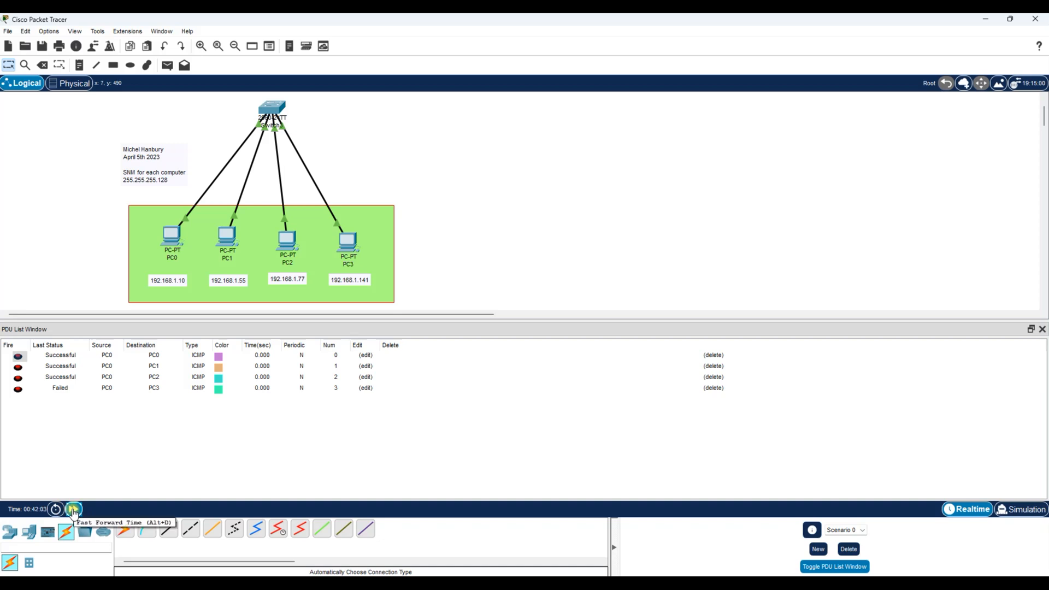